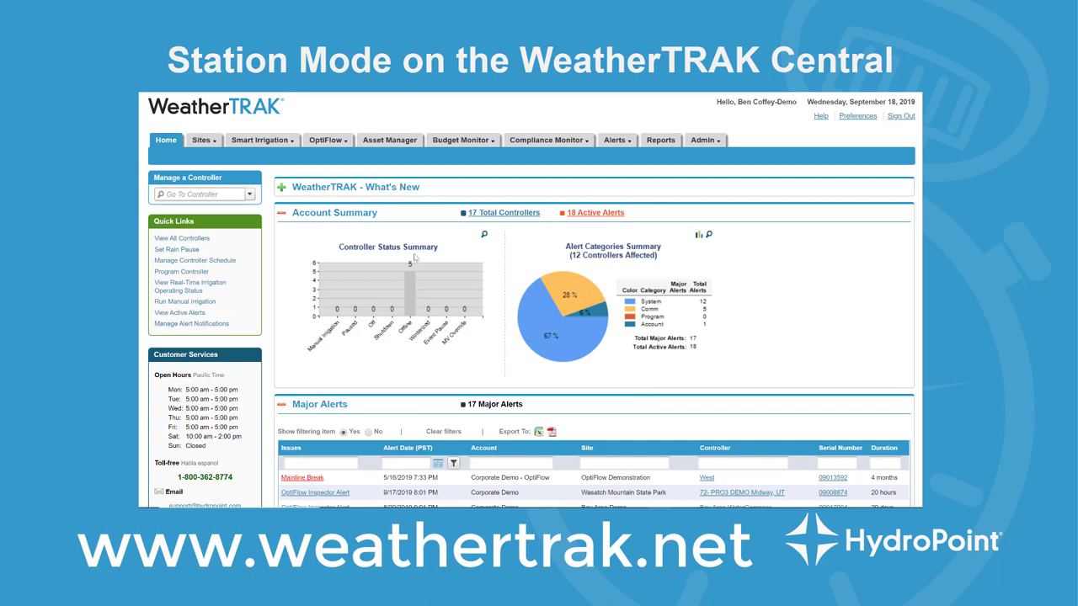
Open the Alligator Park program's station list and set Station 01's Station Mode to User No ET
{"action": "left_click", "coordinate": [278, 142]}
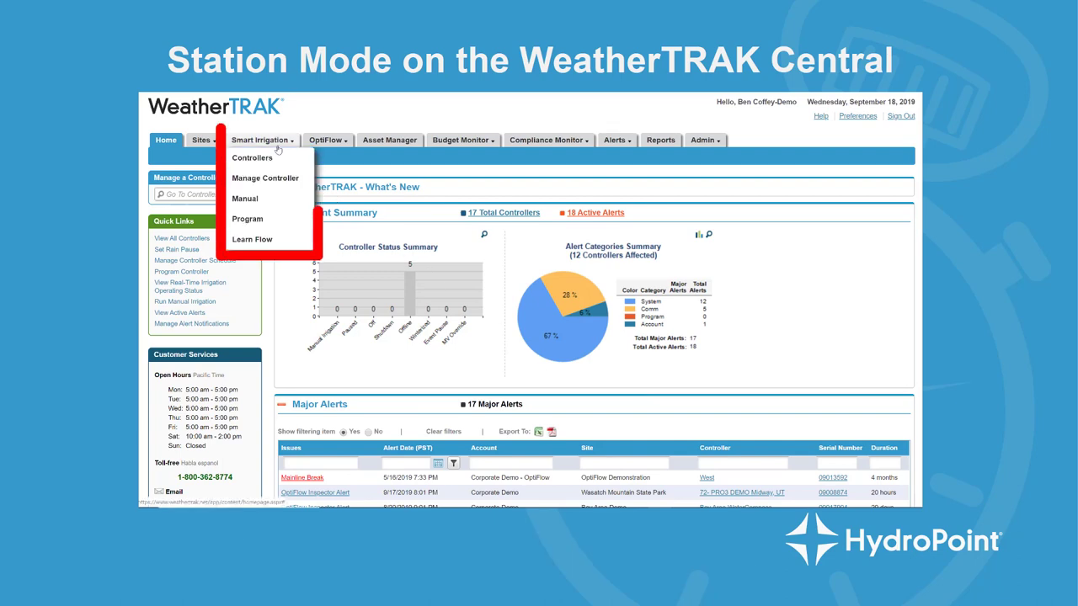
{"action": "left_click", "coordinate": [266, 219]}
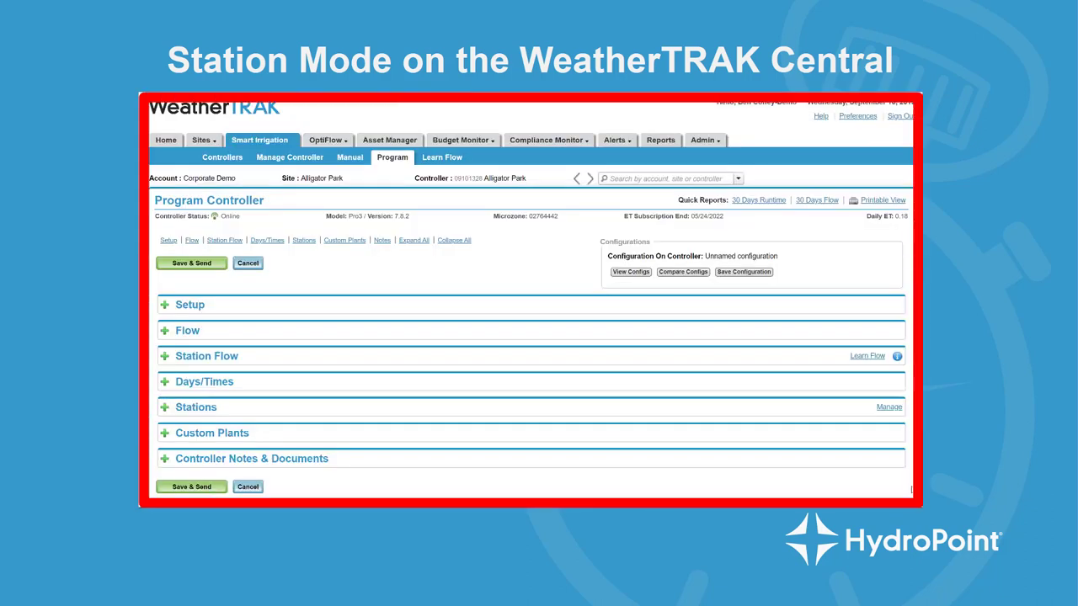
{"action": "left_click", "coordinate": [166, 408]}
{"action": "scroll", "coordinate": [270, 424], "scroll_direction": "down", "scroll_amount": 5}
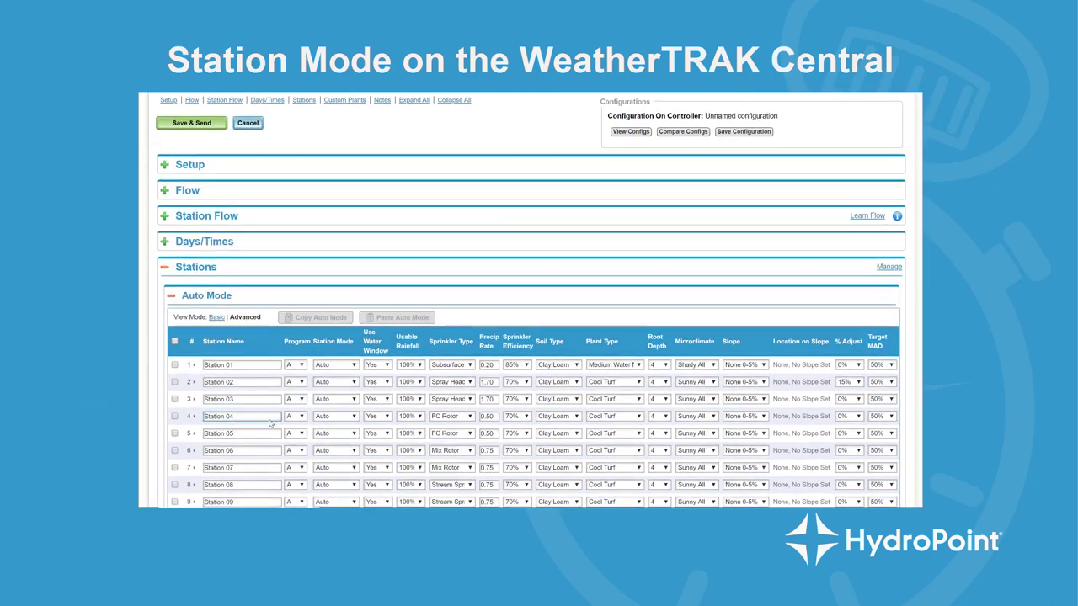
{"action": "scroll", "coordinate": [271, 425], "scroll_direction": "down", "scroll_amount": 2}
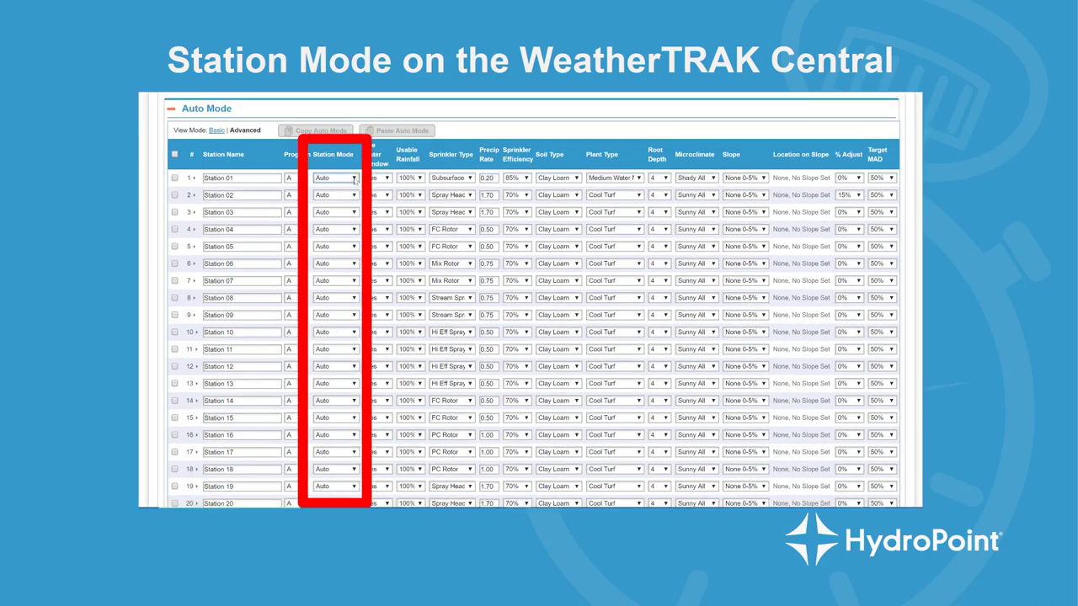
{"action": "left_click", "coordinate": [354, 180]}
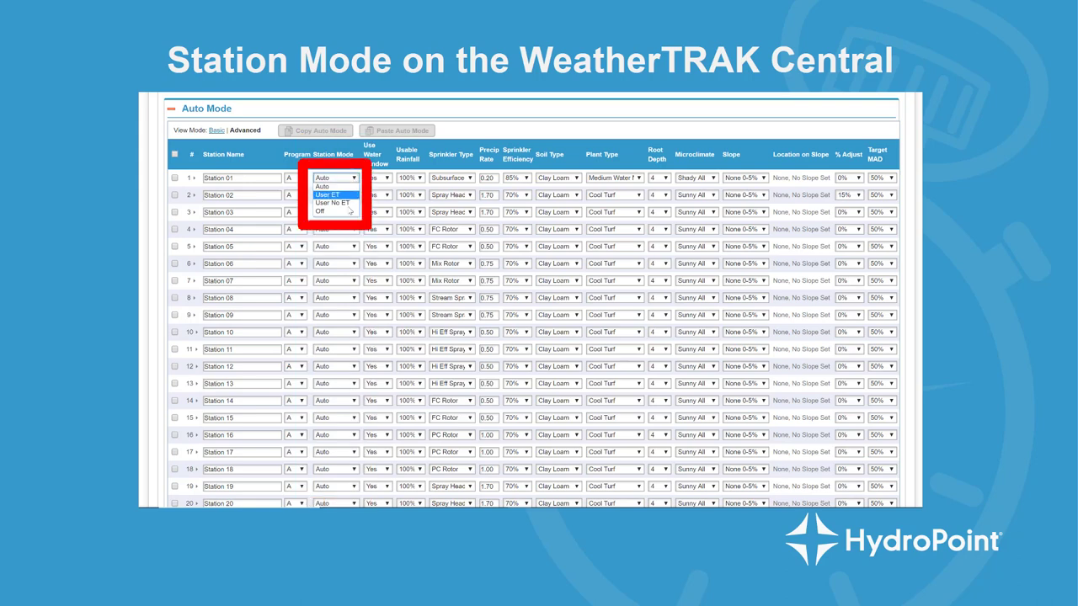
{"action": "left_click", "coordinate": [348, 203]}
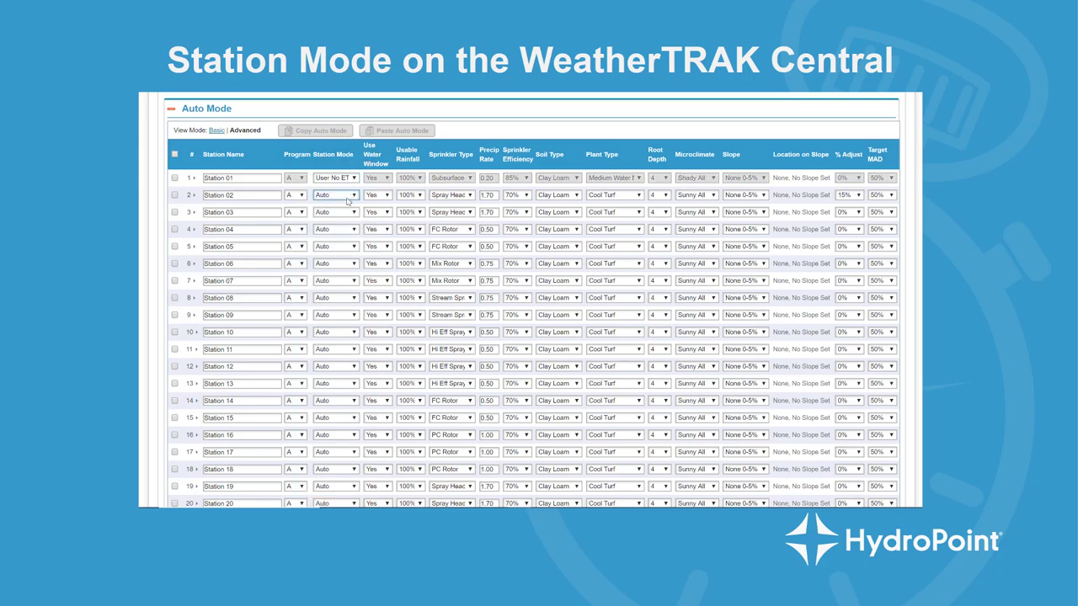
{"action": "scroll", "coordinate": [346, 200], "scroll_direction": "up", "scroll_amount": 5}
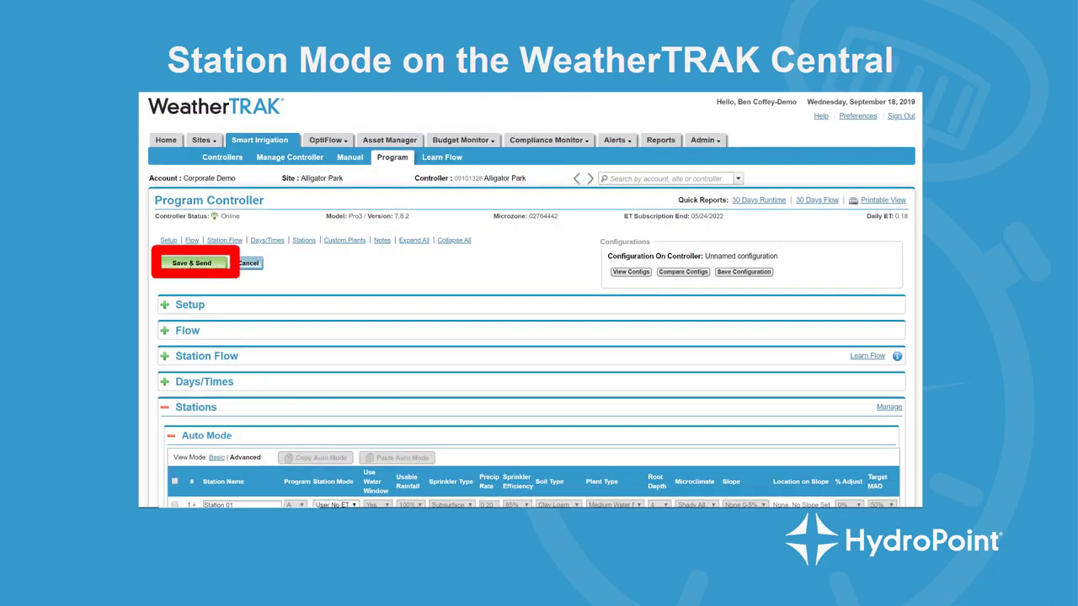
Save and send the Station 01 change to the controller, then expand the User Mode stations
{"action": "left_click", "coordinate": [192, 263]}
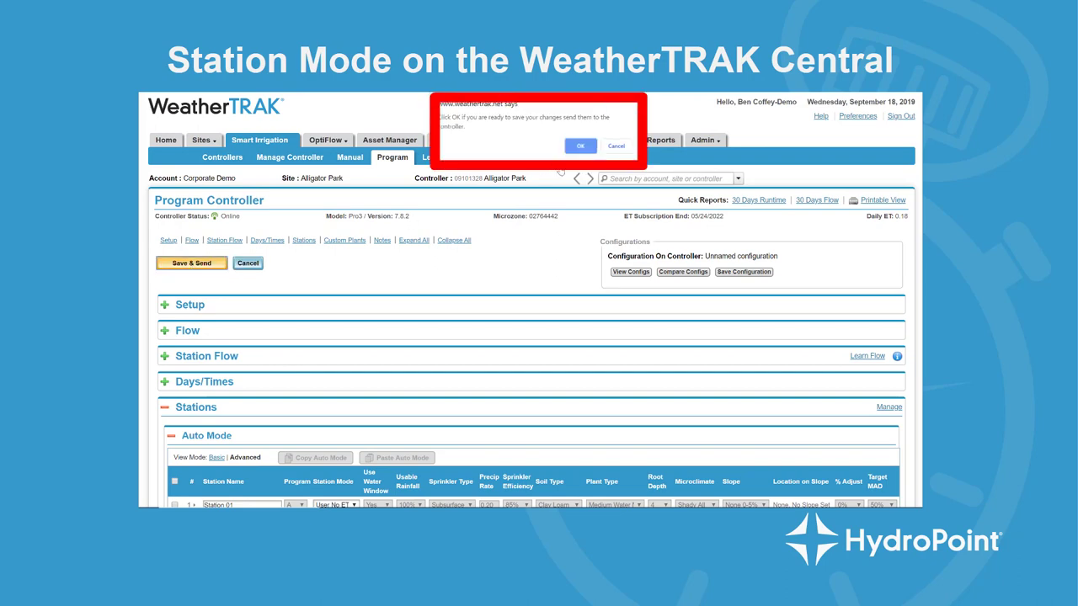
{"action": "left_click", "coordinate": [577, 150]}
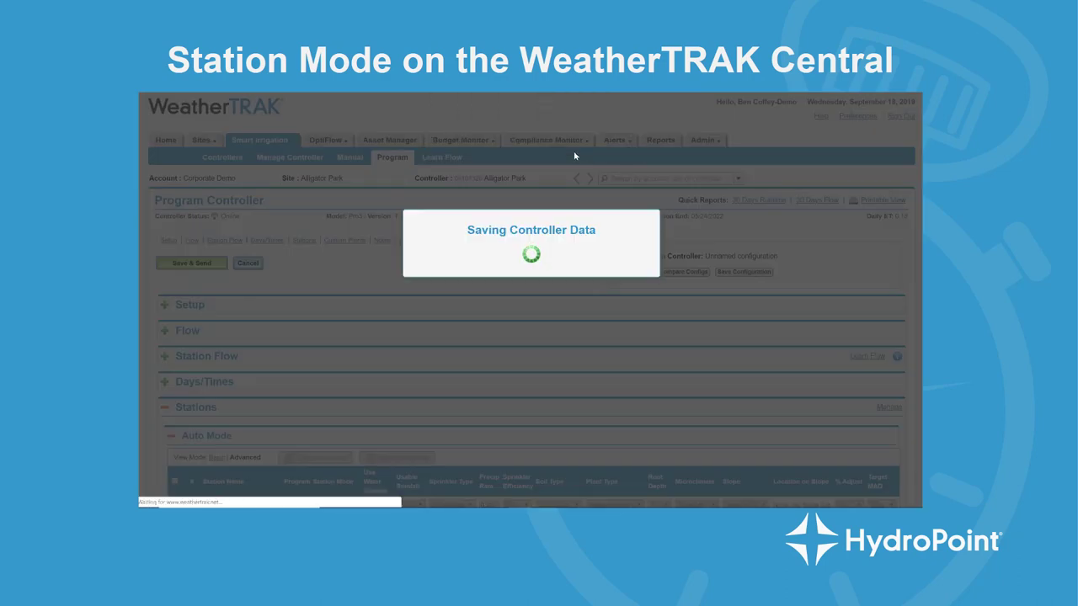
{"action": "scroll", "coordinate": [569, 169], "scroll_direction": "down", "scroll_amount": 2}
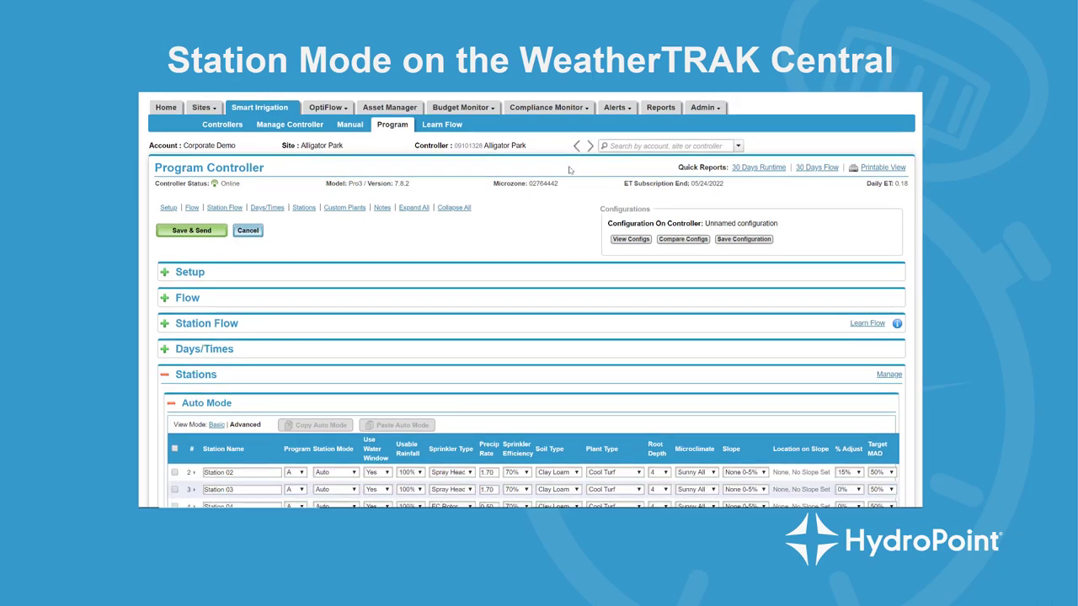
{"action": "scroll", "coordinate": [569, 171], "scroll_direction": "down", "scroll_amount": 6}
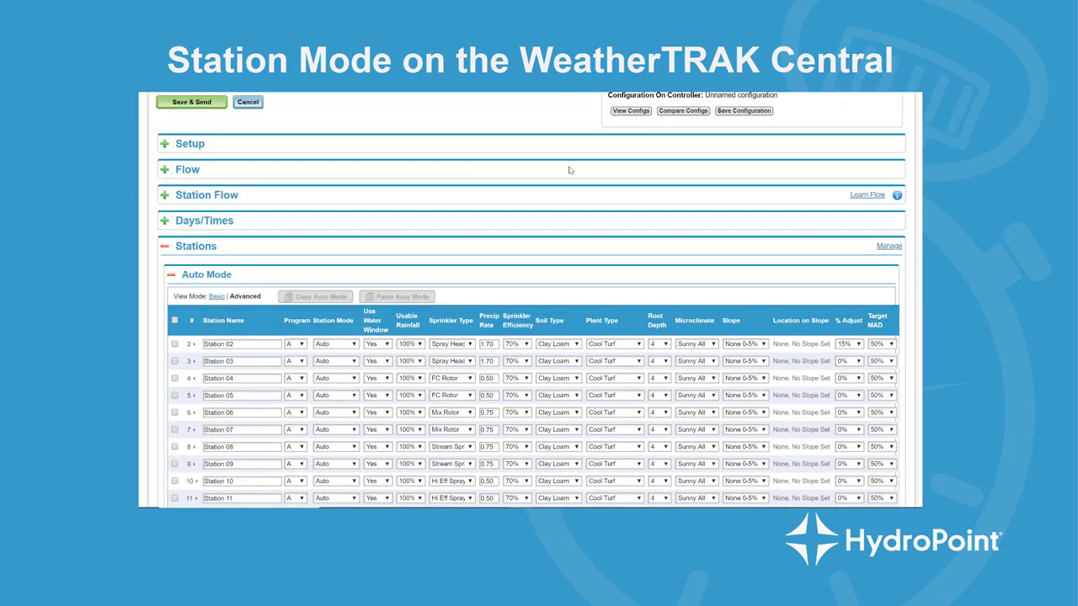
{"action": "scroll", "coordinate": [569, 168], "scroll_direction": "down", "scroll_amount": 7}
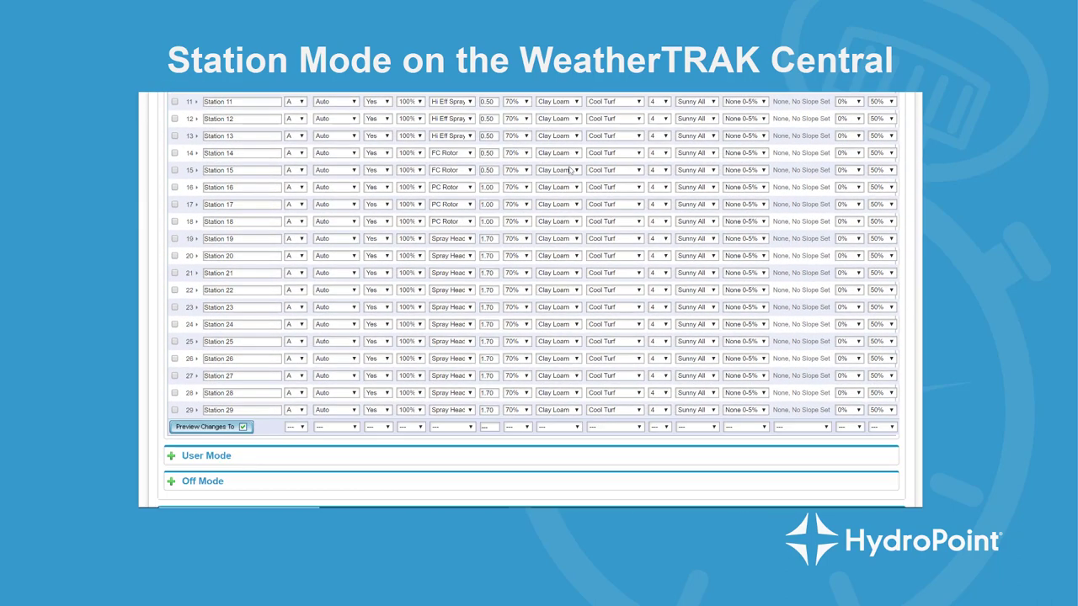
{"action": "left_click", "coordinate": [206, 312]}
Set Station 01's User Mode run time to 5.0 minutes and its number of cycles to 3
{"action": "left_click", "coordinate": [254, 371]}
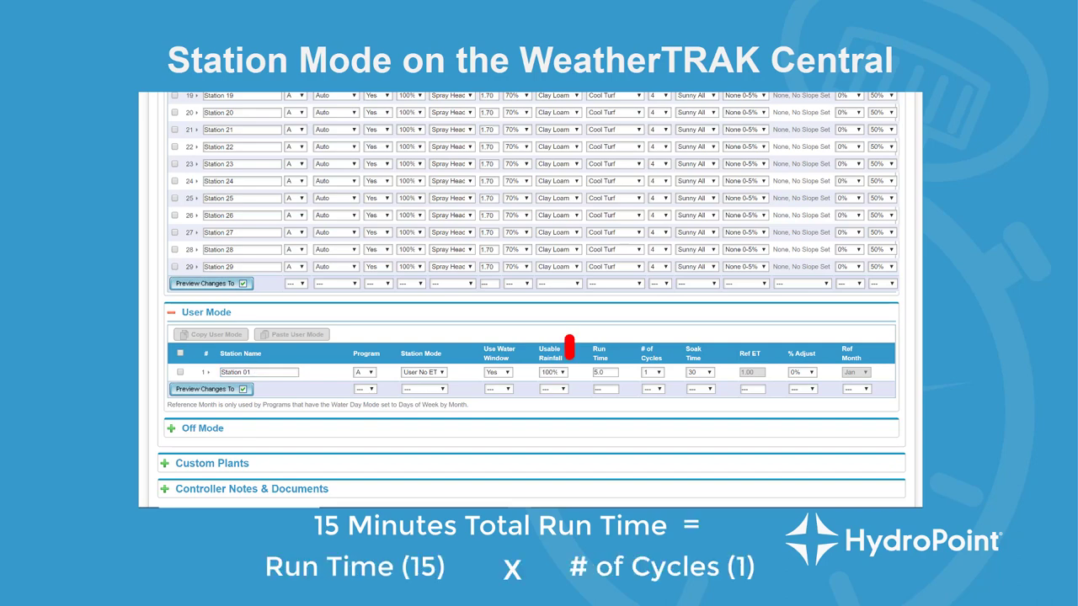
{"action": "double_click", "coordinate": [604, 372]}
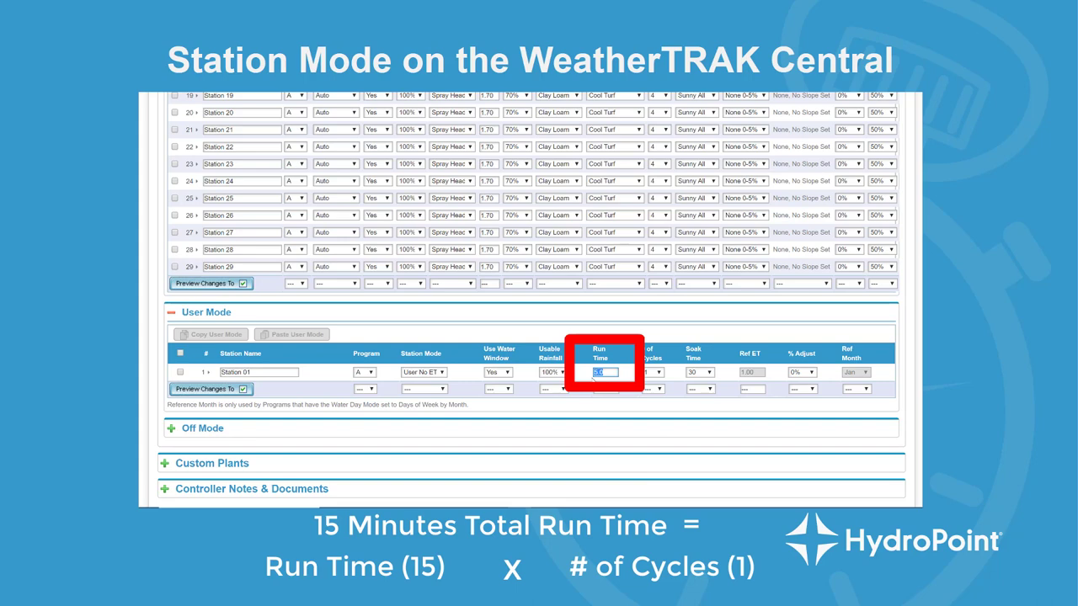
{"action": "type", "text": "15"}
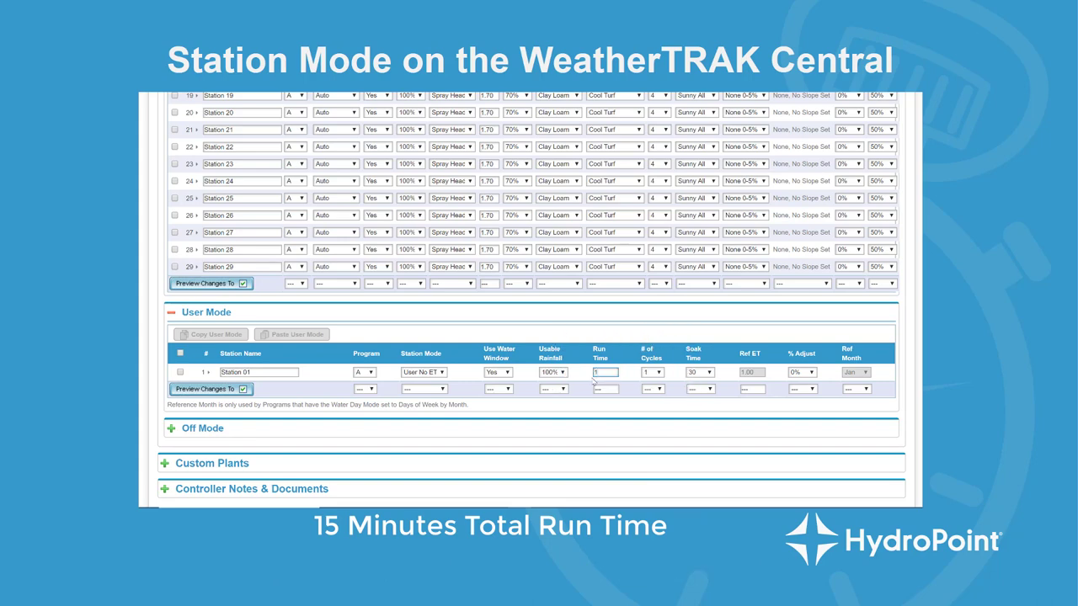
{"action": "key", "text": "BackSpace"}
{"action": "type", "text": "5"}
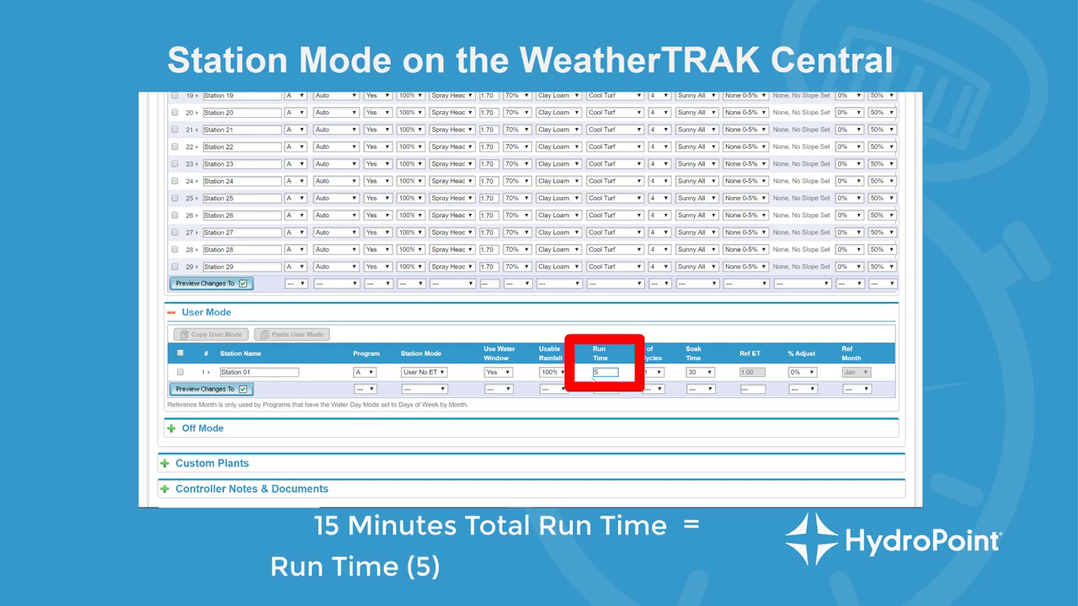
{"action": "left_click", "coordinate": [659, 372]}
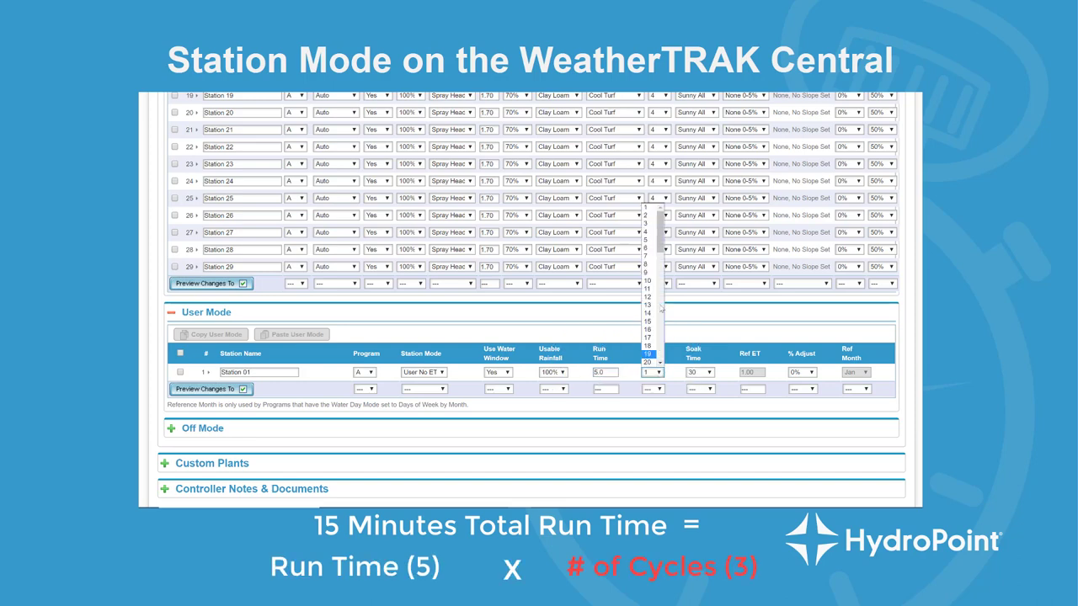
{"action": "left_click", "coordinate": [644, 224]}
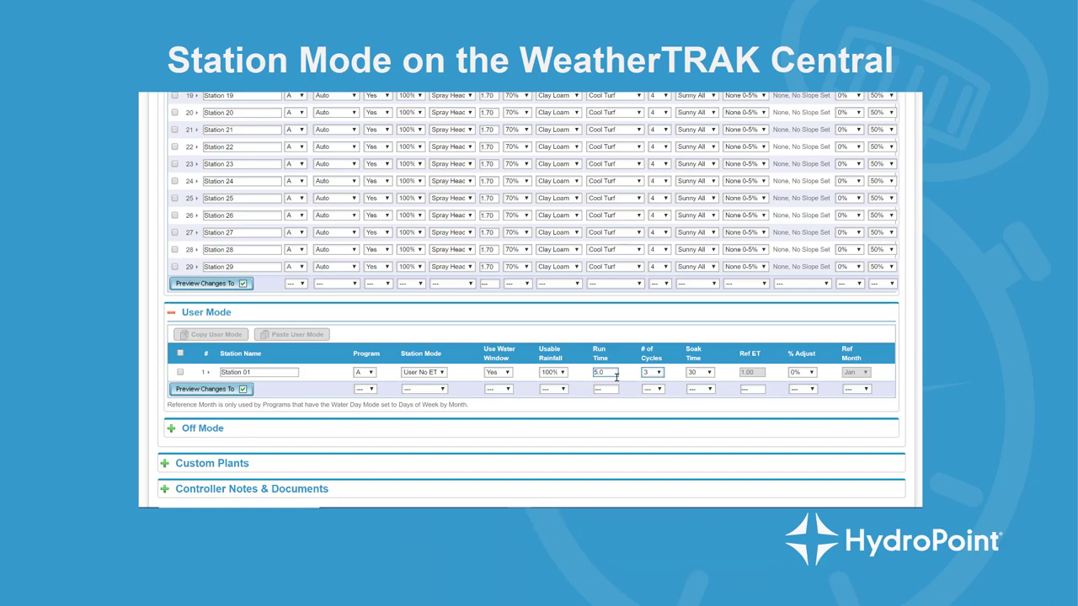
{"action": "left_click", "coordinate": [661, 373]}
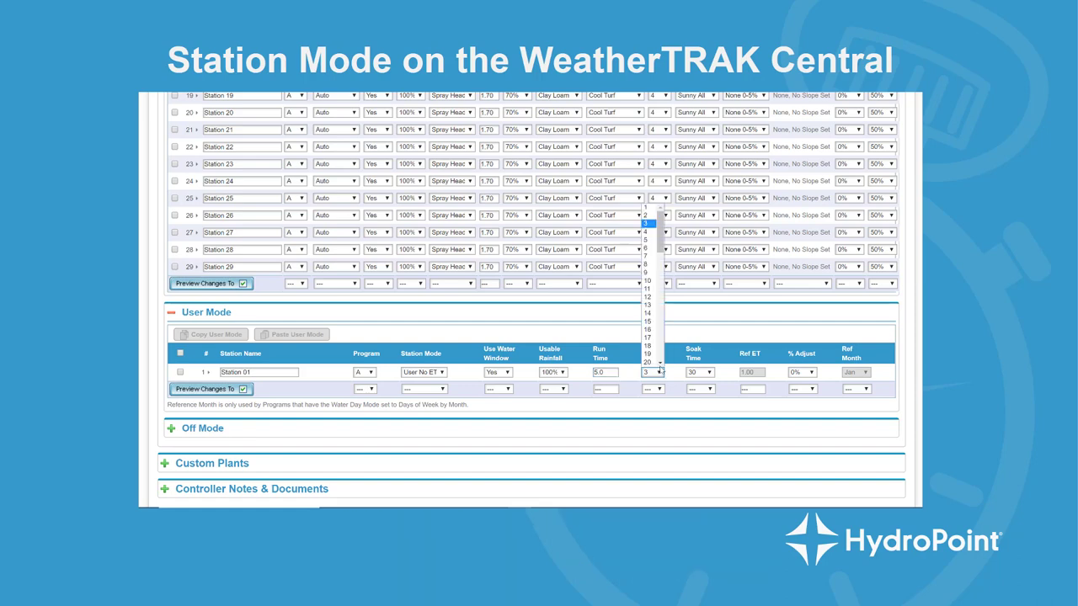
{"action": "scroll", "coordinate": [659, 368], "scroll_direction": "down", "scroll_amount": 7}
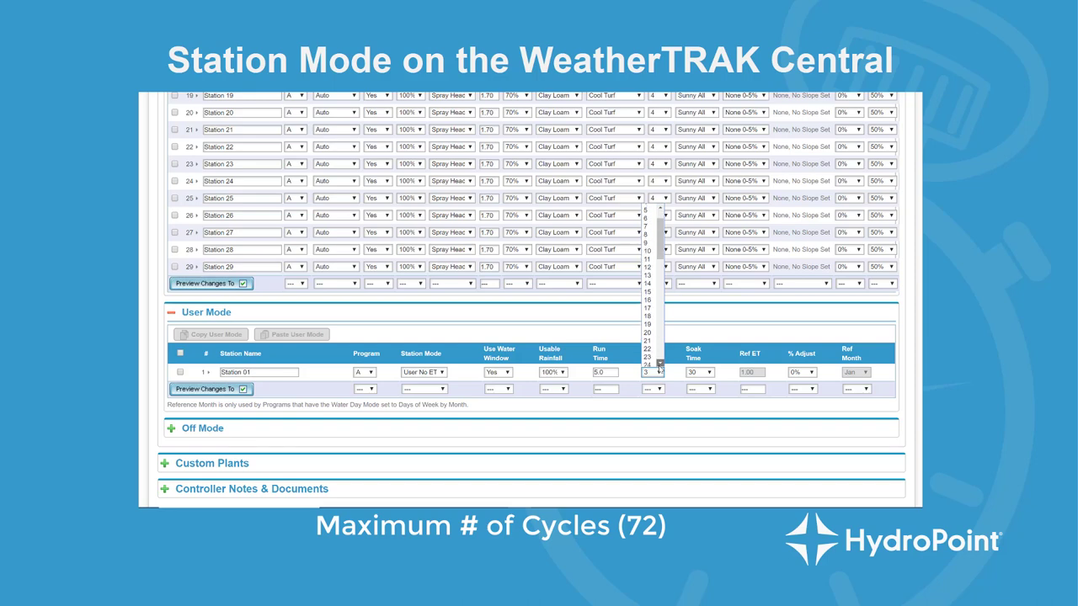
{"action": "scroll", "coordinate": [660, 368], "scroll_direction": "down", "scroll_amount": 10}
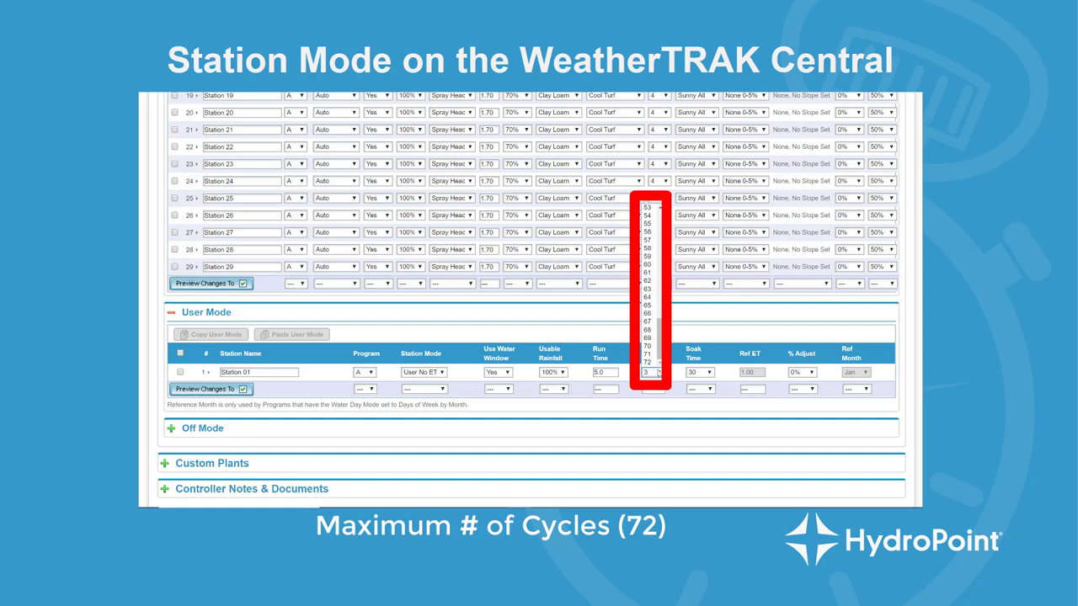
{"action": "left_click", "coordinate": [678, 365]}
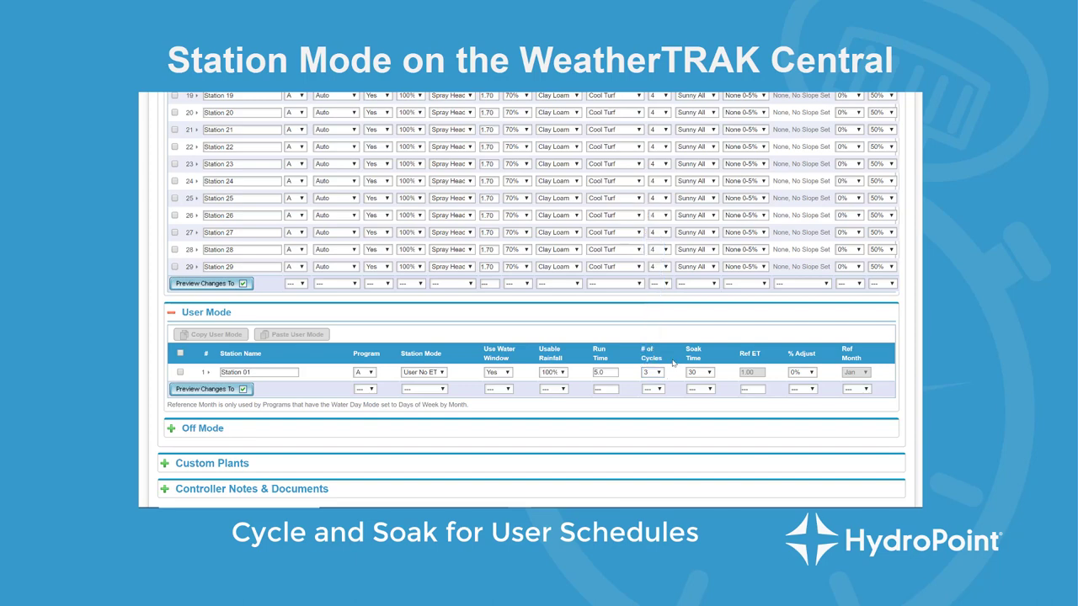
{"action": "scroll", "coordinate": [897, 498], "scroll_direction": "up", "scroll_amount": 3}
Select all Stations 02–29 in the Auto Mode table with its header checkbox
{"action": "scroll", "coordinate": [896, 499], "scroll_direction": "up", "scroll_amount": 10}
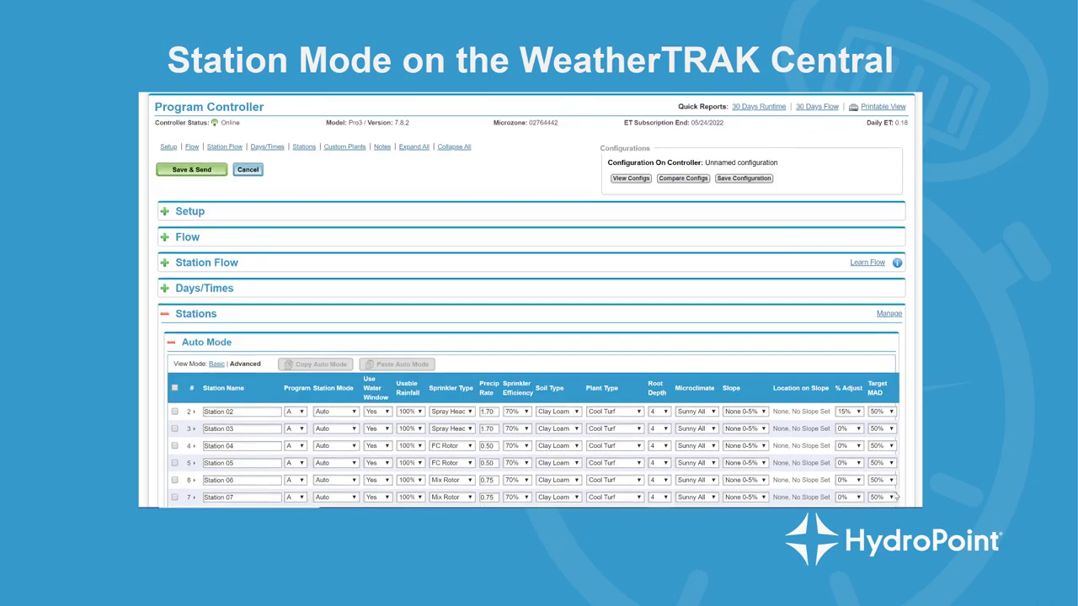
{"action": "scroll", "coordinate": [897, 498], "scroll_direction": "up", "scroll_amount": 2}
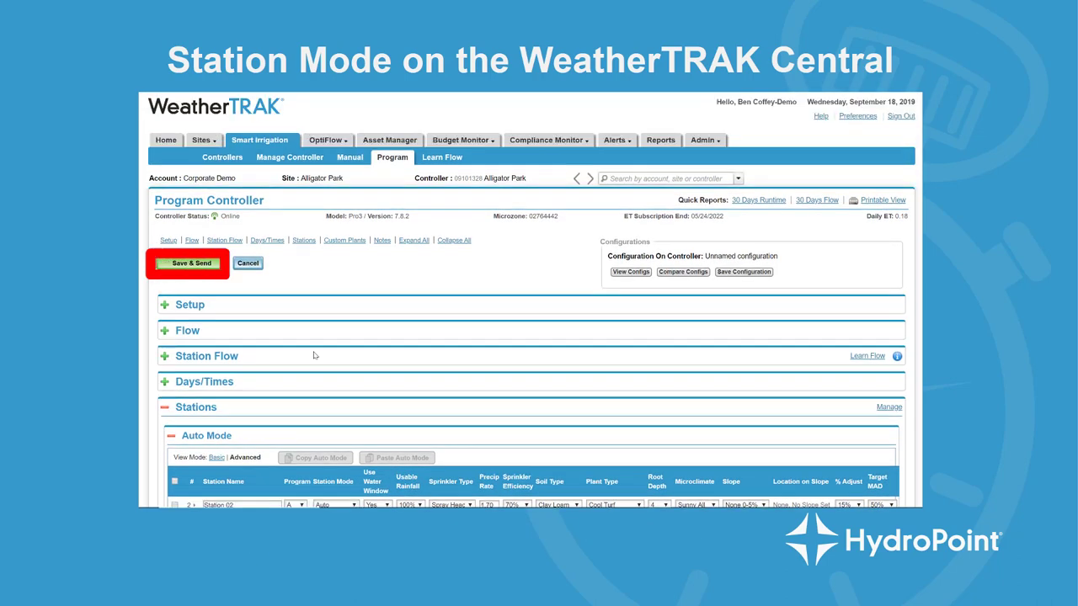
{"action": "scroll", "coordinate": [314, 355], "scroll_direction": "down", "scroll_amount": 5}
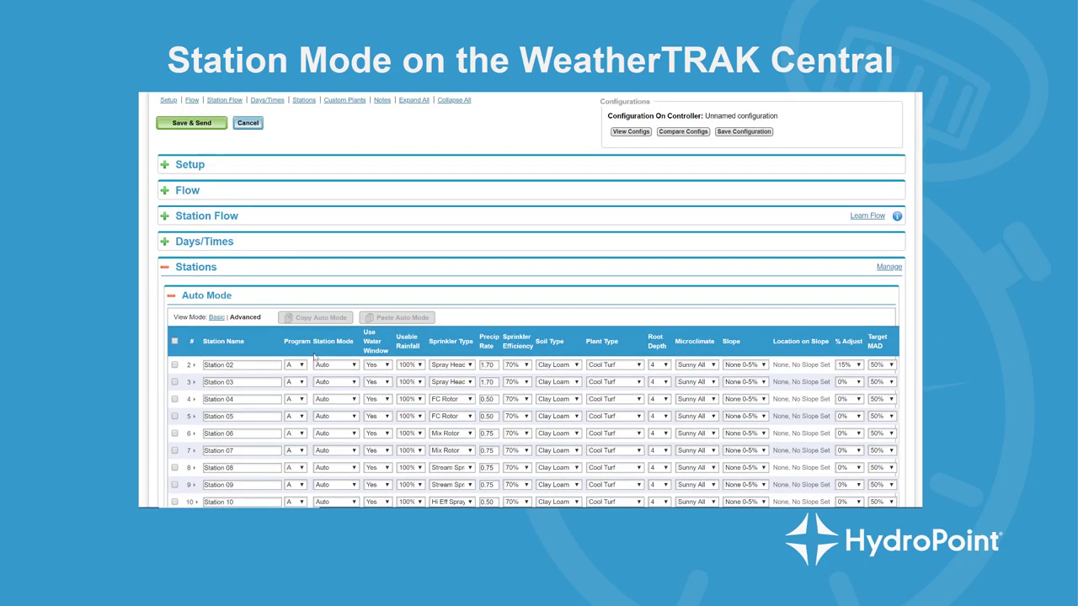
{"action": "scroll", "coordinate": [314, 355], "scroll_direction": "down", "scroll_amount": 1}
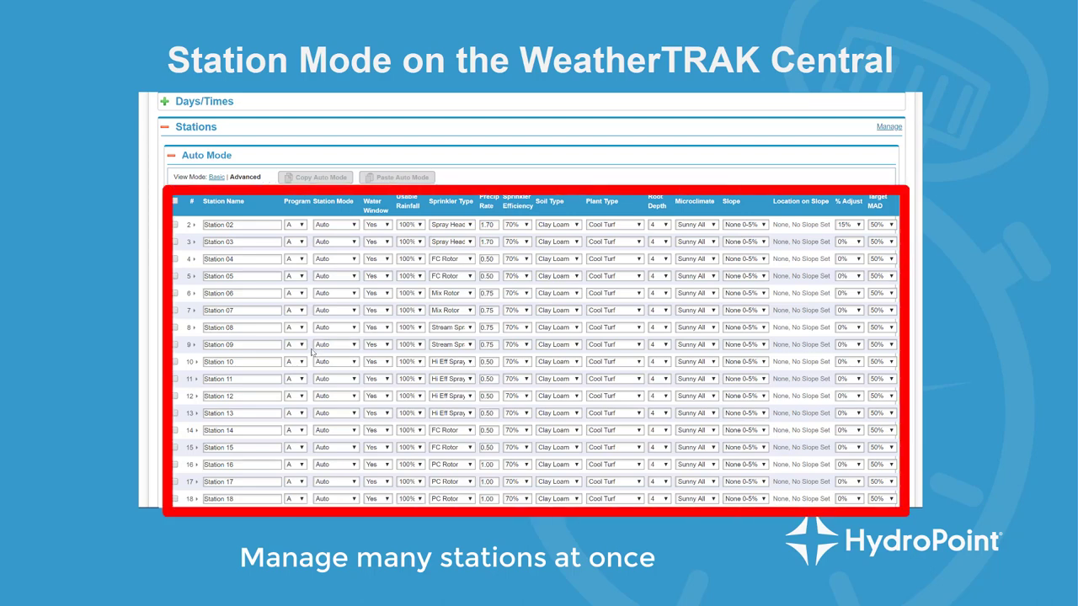
{"action": "scroll", "coordinate": [313, 356], "scroll_direction": "down", "scroll_amount": 1}
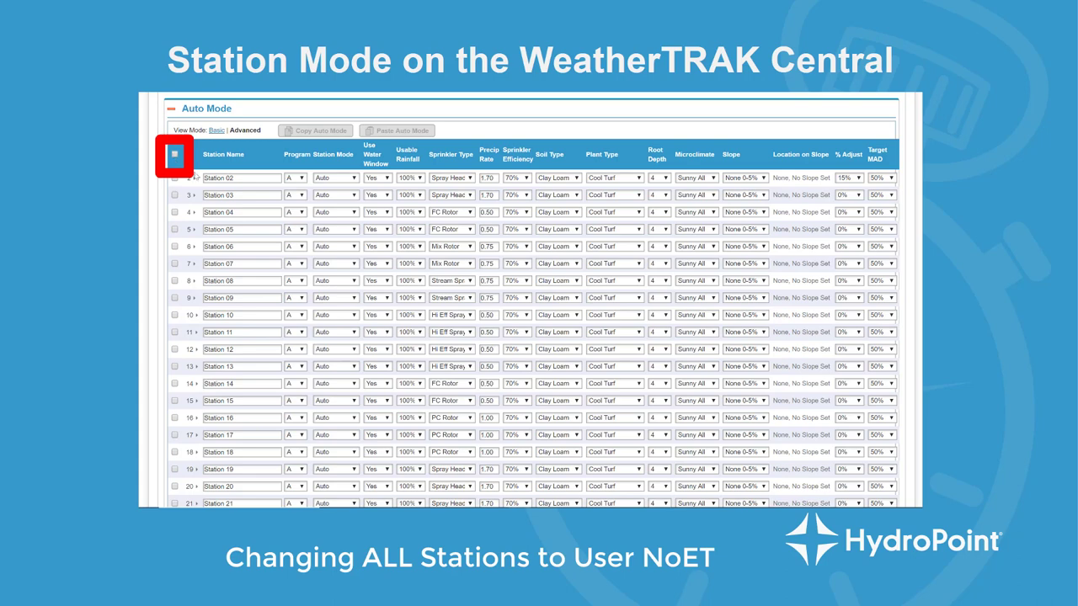
{"action": "left_click", "coordinate": [174, 154]}
{"action": "scroll", "coordinate": [320, 289], "scroll_direction": "down", "scroll_amount": 2}
{"action": "scroll", "coordinate": [320, 288], "scroll_direction": "down", "scroll_amount": 4}
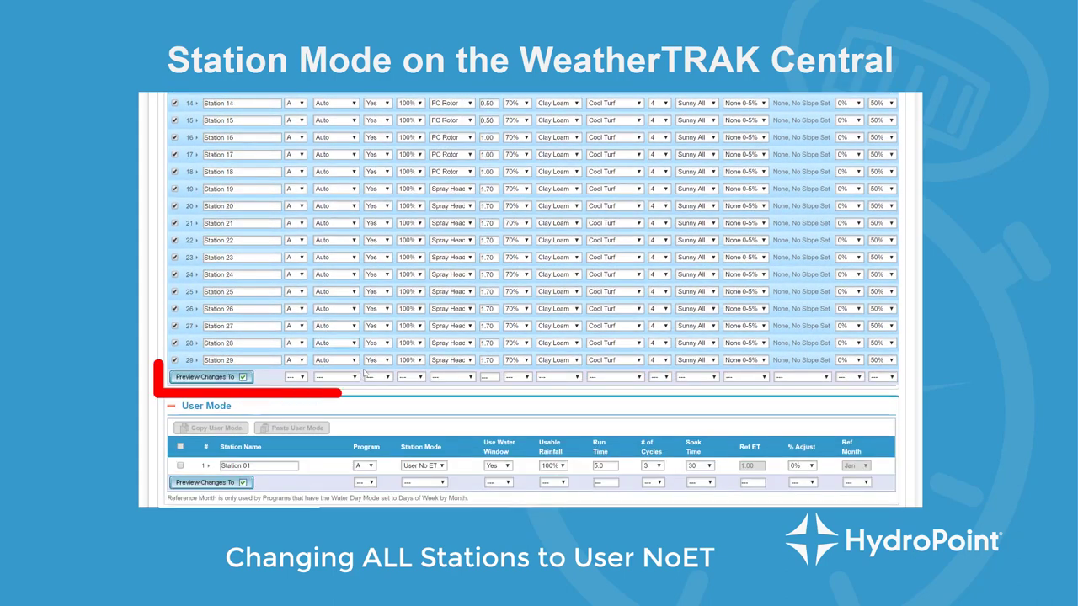
Preview User No ET as the new station mode for all selected Auto Mode stations
{"action": "left_click", "coordinate": [354, 377]}
{"action": "left_click", "coordinate": [346, 404]}
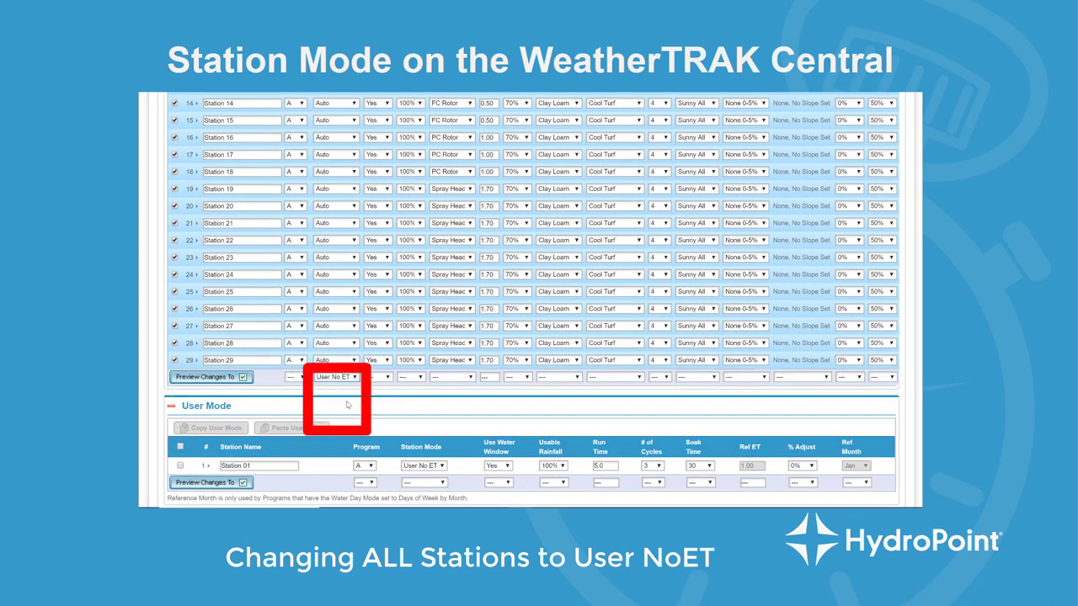
{"action": "left_click", "coordinate": [240, 383]}
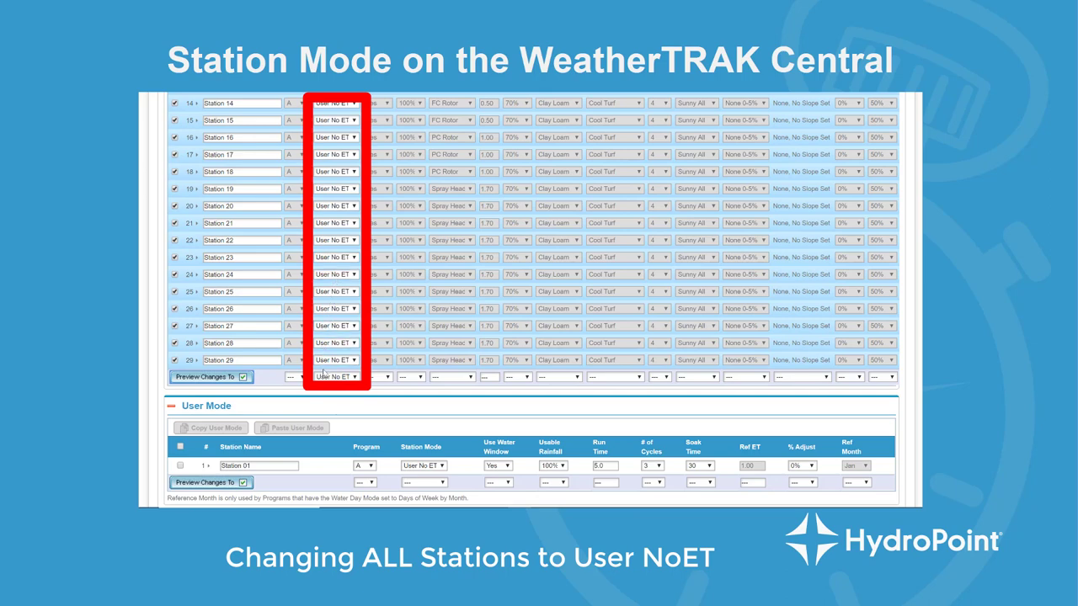
{"action": "scroll", "coordinate": [323, 373], "scroll_direction": "up", "scroll_amount": 15}
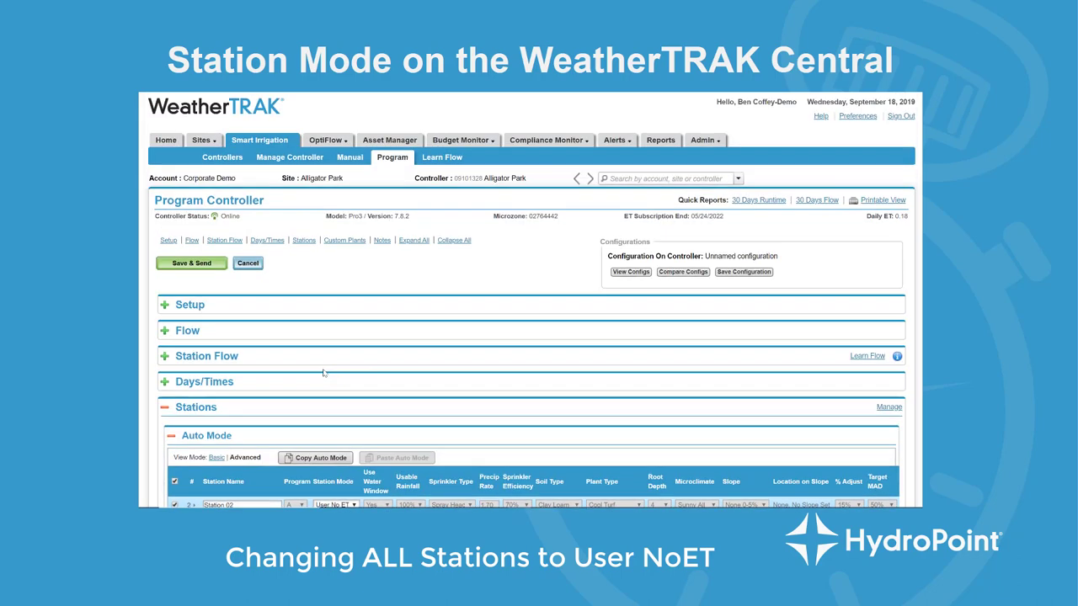
Save the User No ET changes and confirm sending them to the controller
{"action": "left_click", "coordinate": [191, 263]}
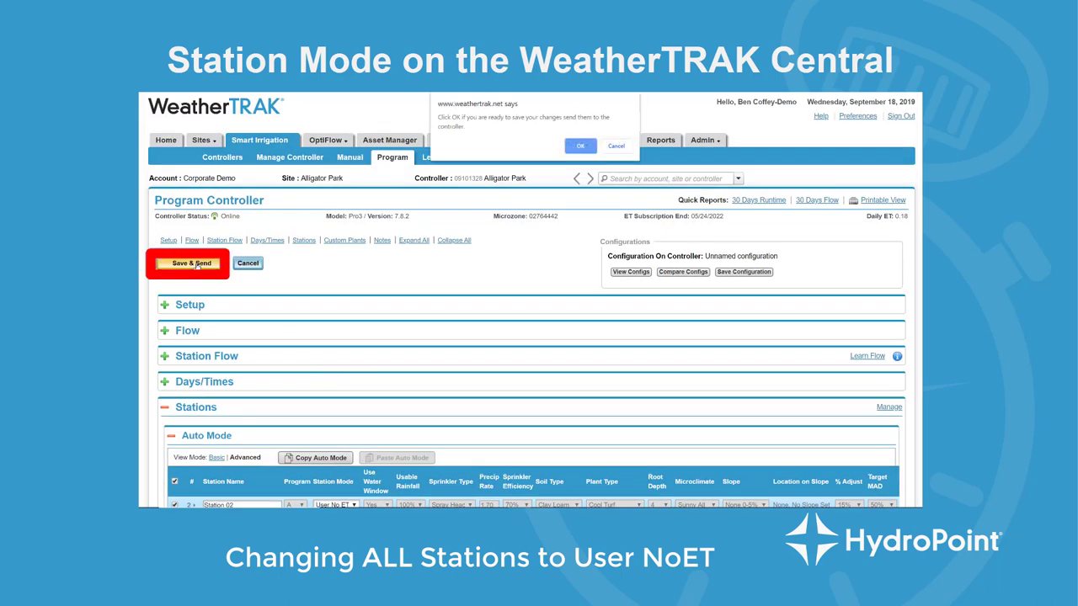
{"action": "left_click", "coordinate": [589, 148]}
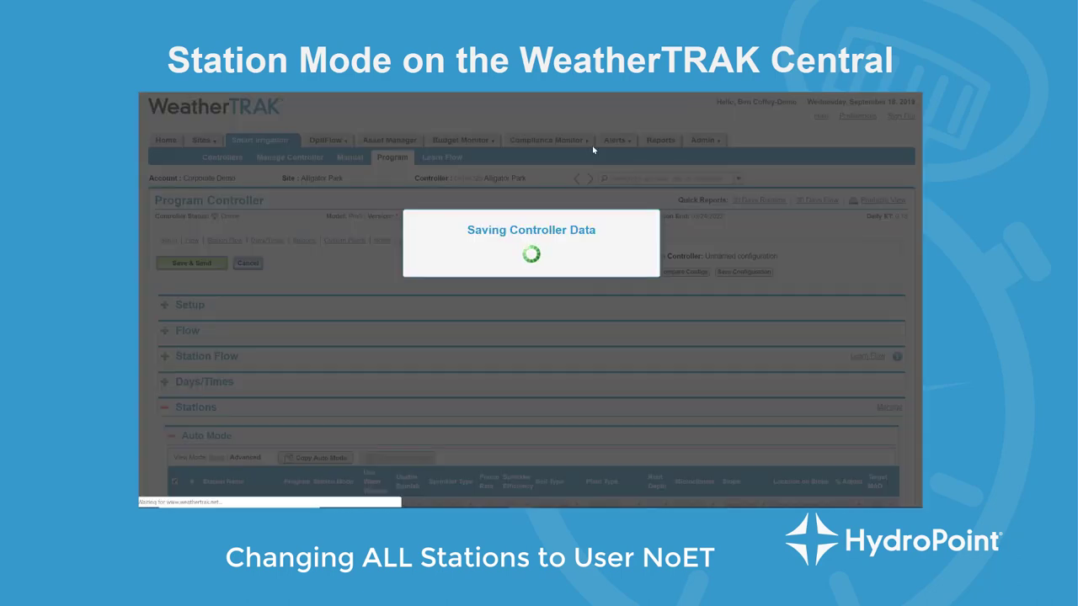
{"action": "mouse_move", "coordinate": [592, 153]}
{"action": "scroll", "coordinate": [591, 155], "scroll_direction": "down", "scroll_amount": 5}
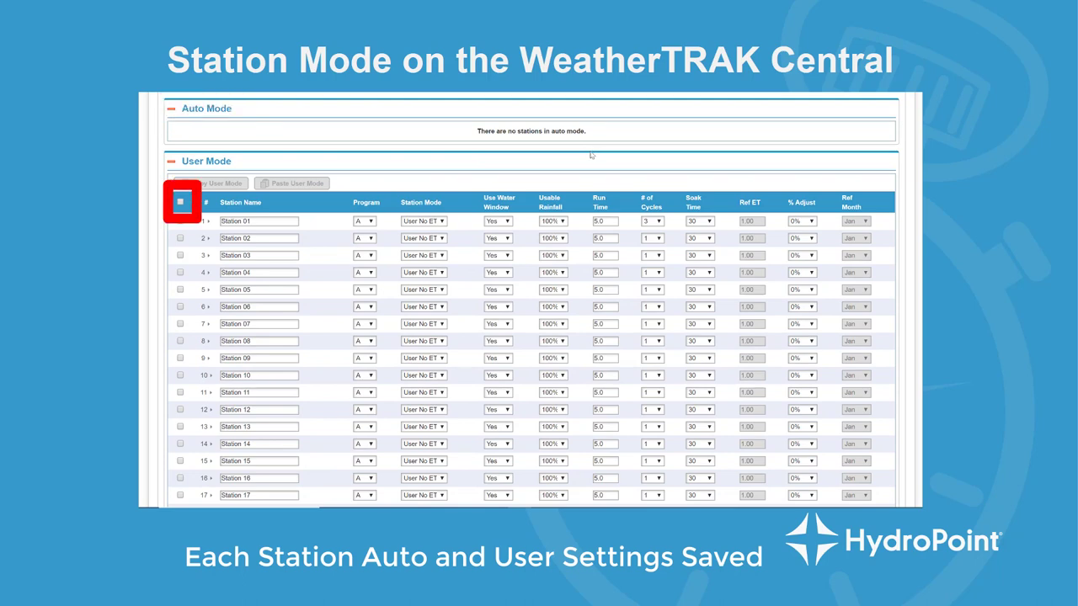
Select all 29 stations in the User Mode table and view the Station Mode choices
{"action": "left_click", "coordinate": [180, 203]}
{"action": "scroll", "coordinate": [312, 277], "scroll_direction": "down", "scroll_amount": 10}
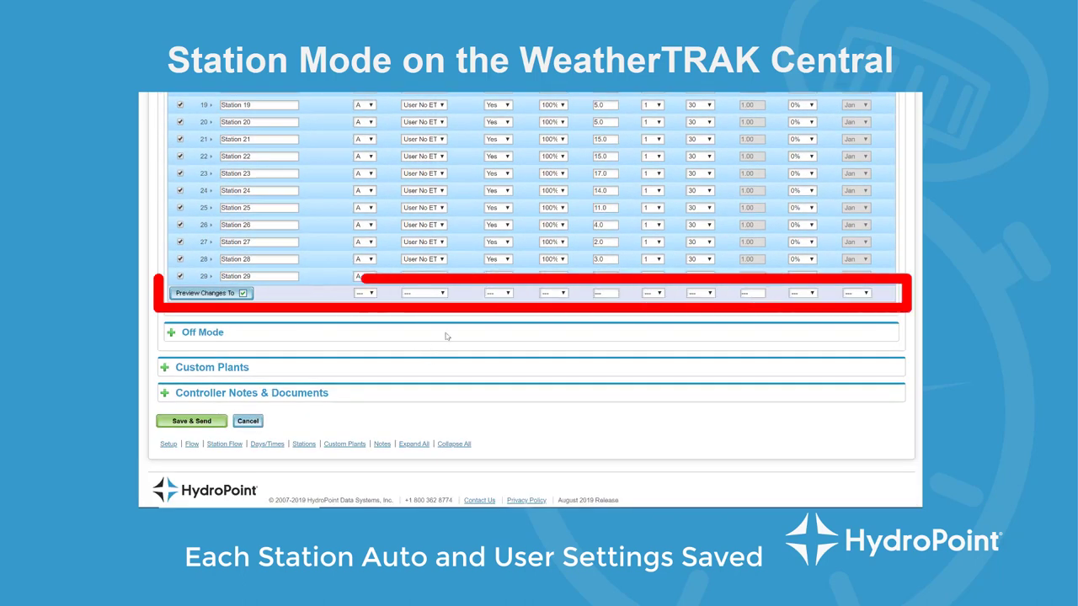
{"action": "left_click", "coordinate": [425, 293]}
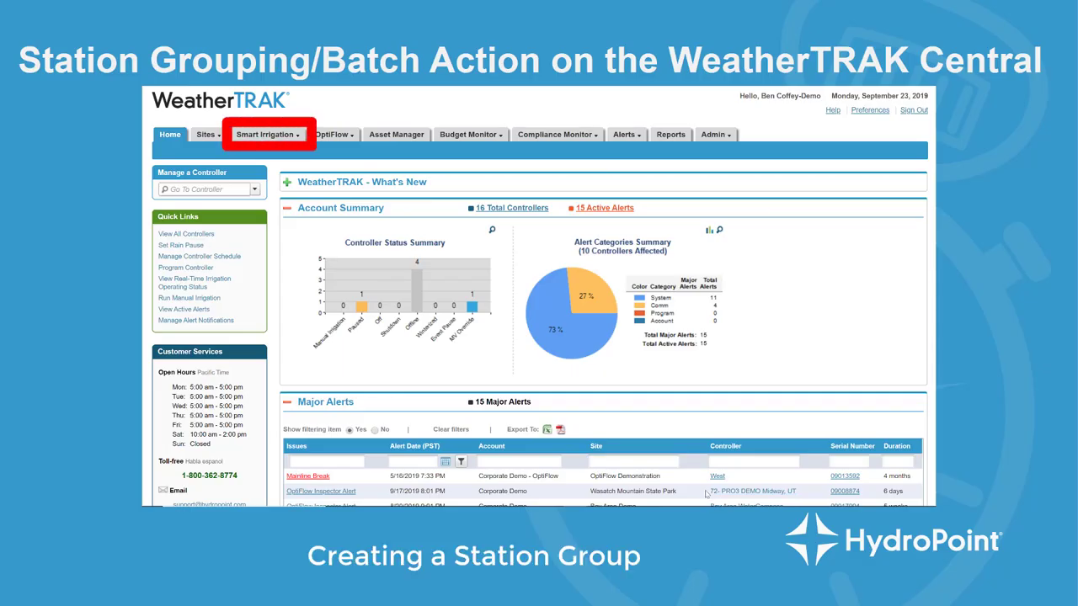
In the Controller List, select Alligator Park, Bay Area WaterCompass and Grandview Mall
{"action": "left_click", "coordinate": [261, 135]}
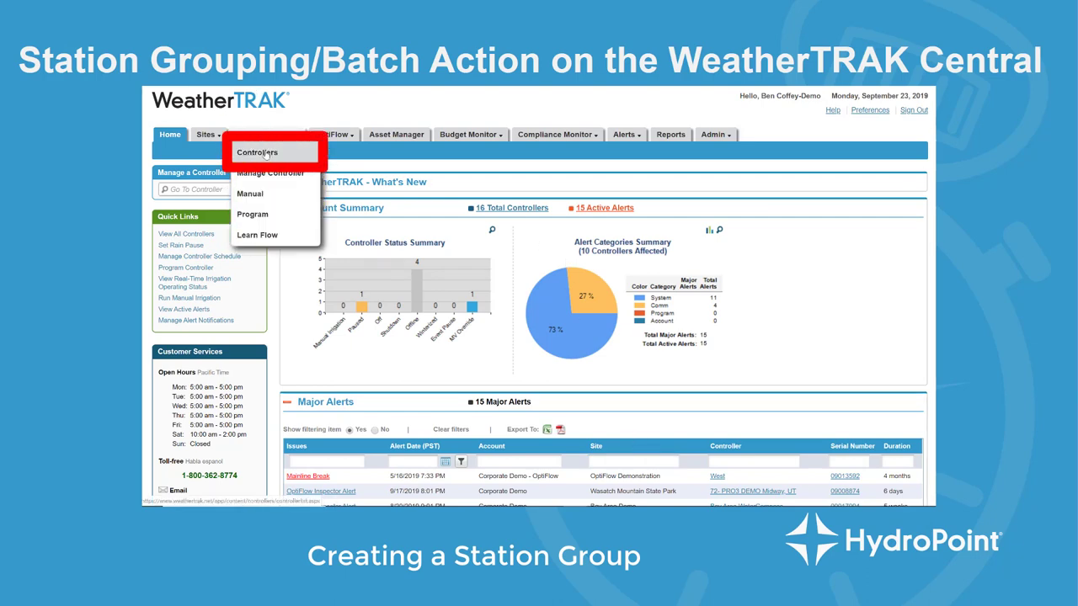
{"action": "left_click", "coordinate": [266, 154]}
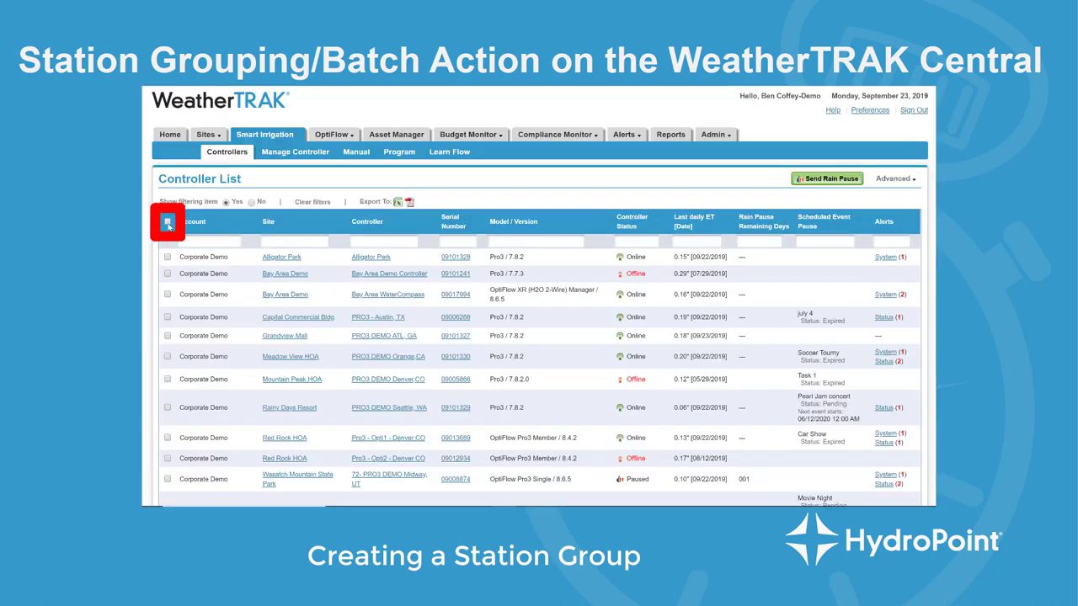
{"action": "left_click", "coordinate": [168, 223]}
{"action": "left_click", "coordinate": [168, 223]}
{"action": "left_click", "coordinate": [168, 257]}
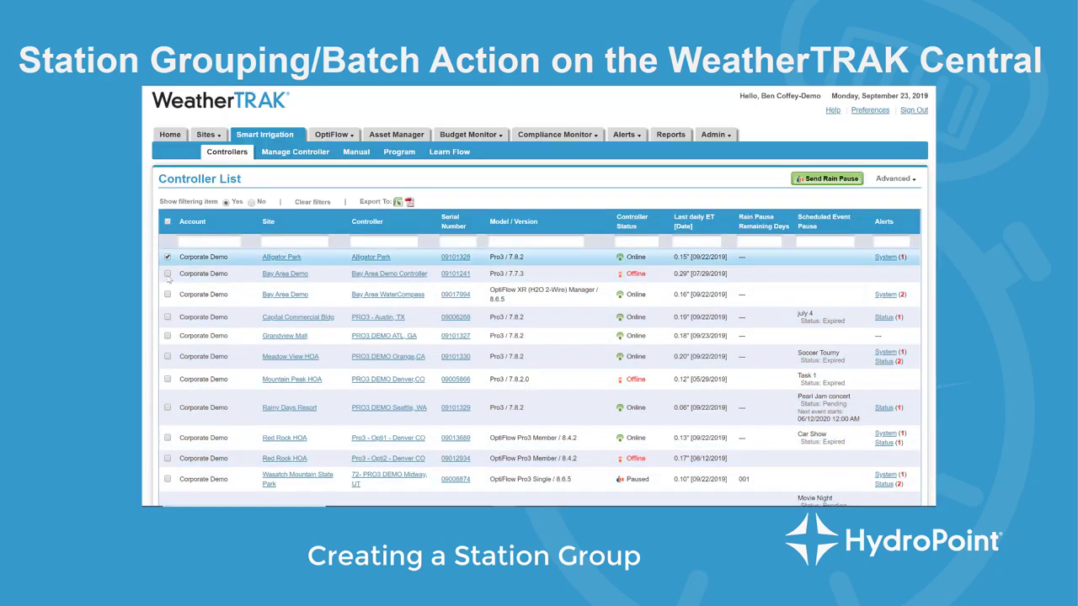
{"action": "left_click", "coordinate": [167, 294]}
{"action": "left_click", "coordinate": [167, 335]}
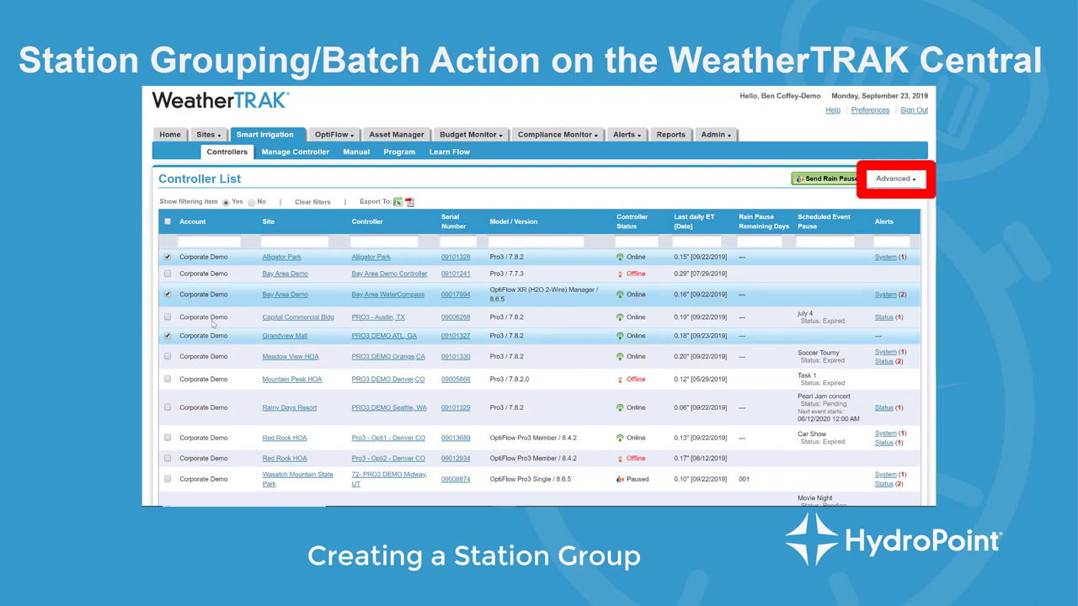
Use Advanced > Create Station Group on the three selected controllers
{"action": "left_click", "coordinate": [894, 178]}
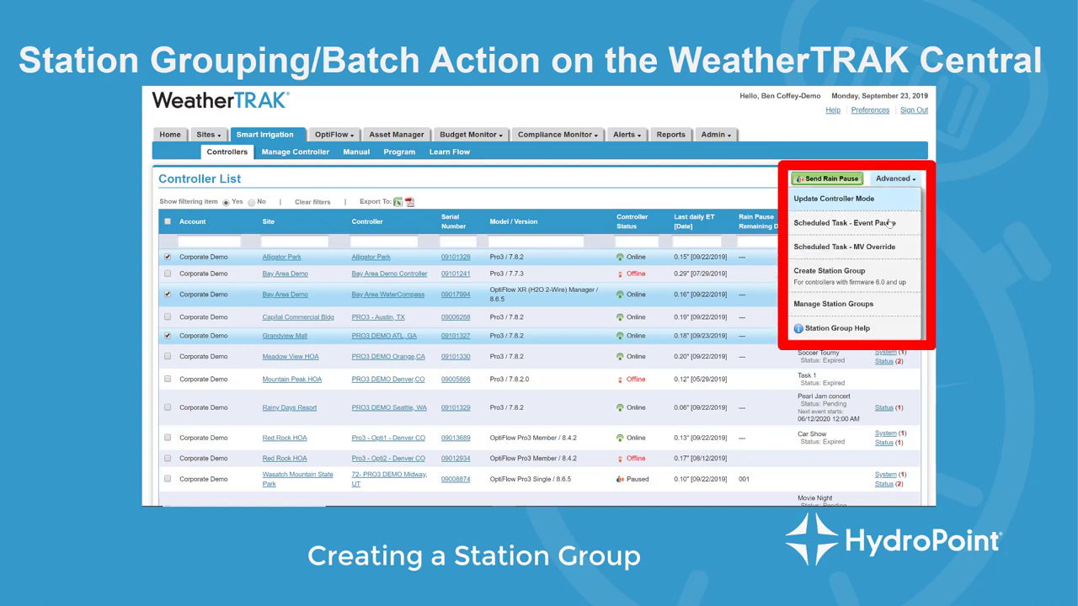
{"action": "left_click", "coordinate": [860, 277]}
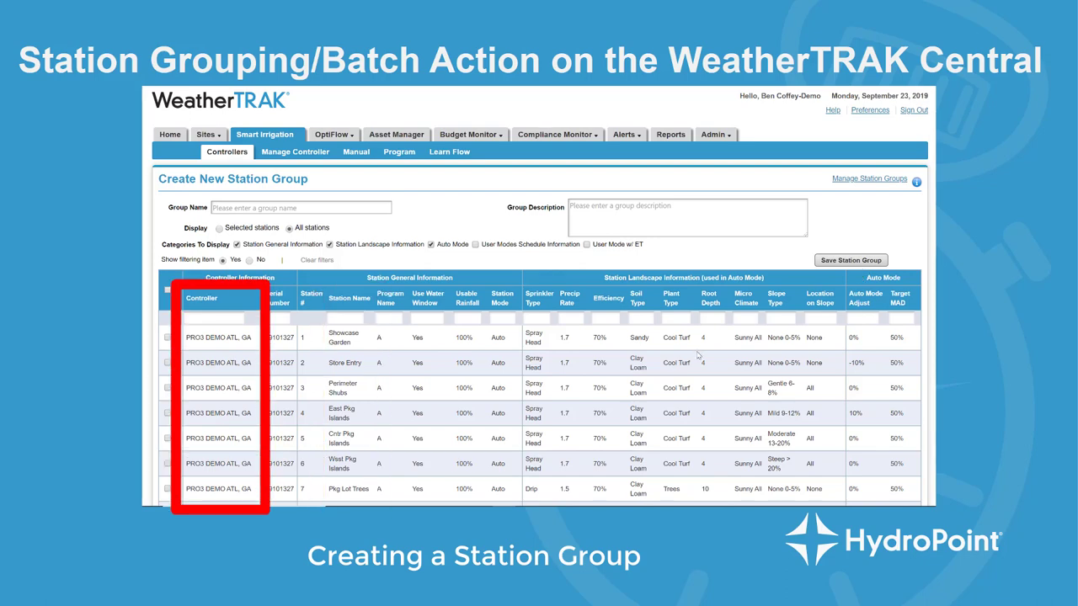
{"action": "scroll", "coordinate": [697, 356], "scroll_direction": "down", "scroll_amount": 5}
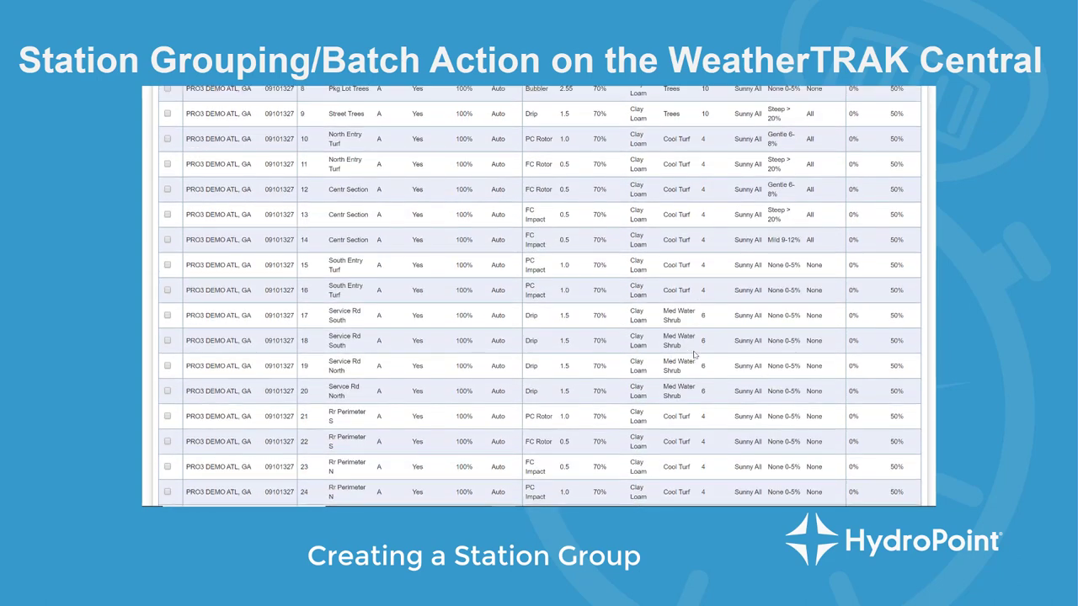
{"action": "scroll", "coordinate": [694, 355], "scroll_direction": "down", "scroll_amount": 3}
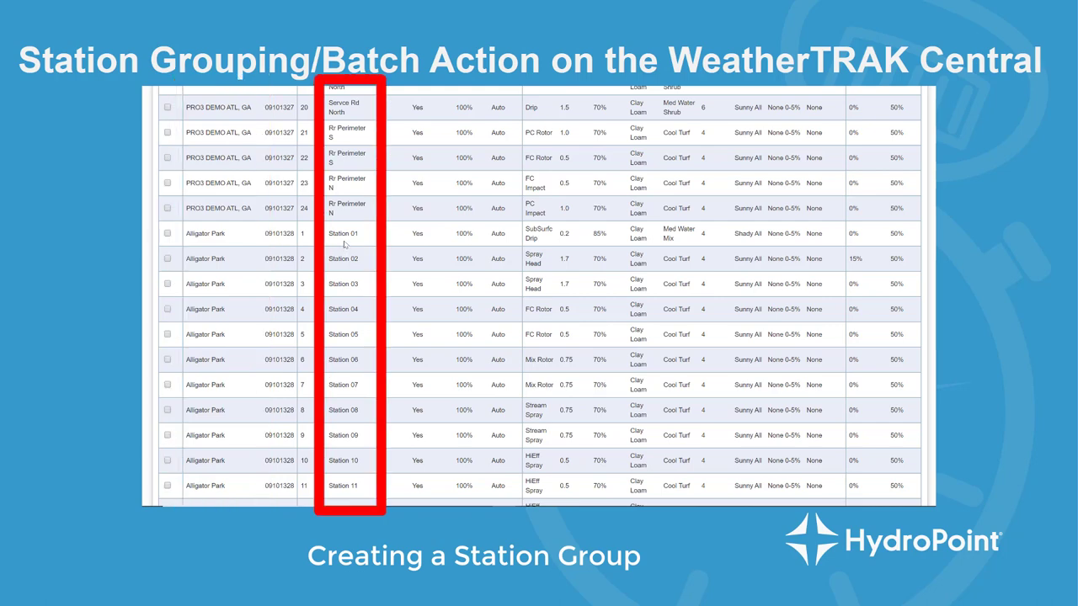
{"action": "scroll", "coordinate": [344, 244], "scroll_direction": "up", "scroll_amount": 10}
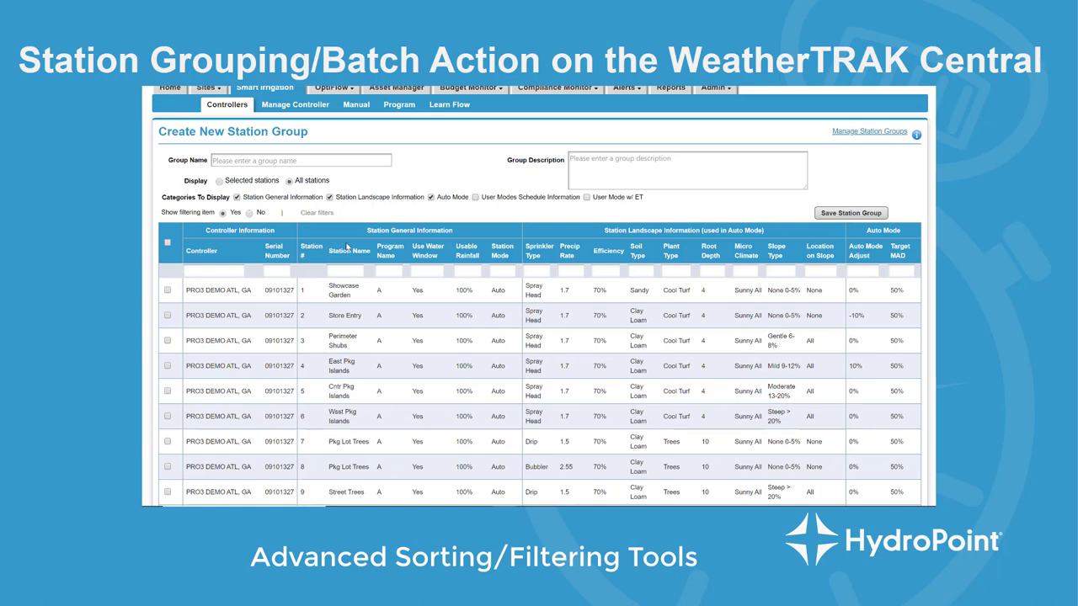
Filter the stations by Plant Type TURF and select every turf station, including Store Entry and East Pkg Islands
{"action": "left_click", "coordinate": [676, 269]}
{"action": "type", "text": "T"}
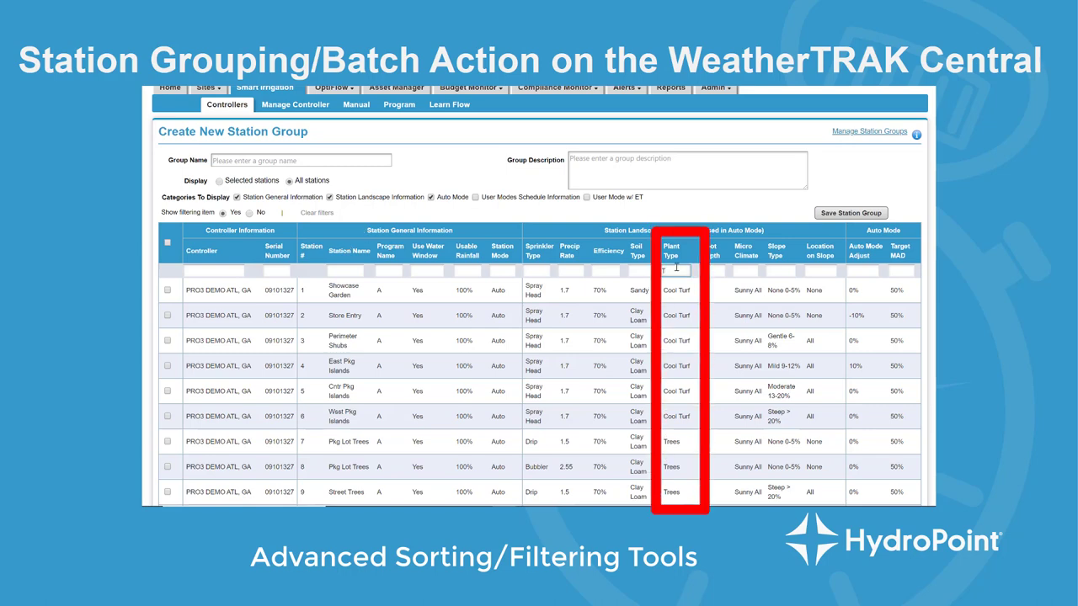
{"action": "type", "text": "URF"}
{"action": "left_click", "coordinate": [711, 271]}
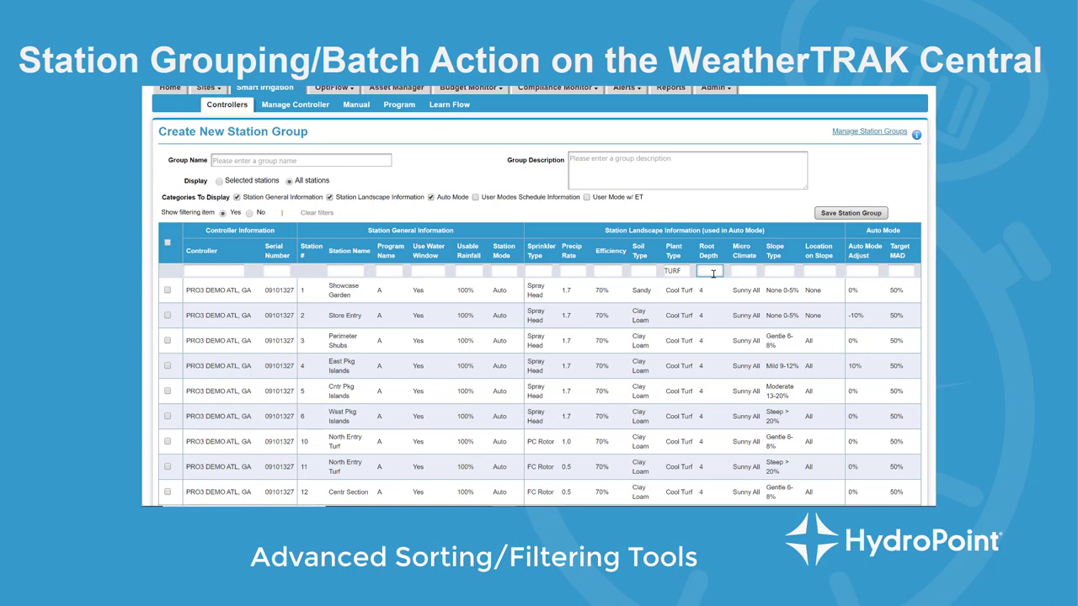
{"action": "left_click", "coordinate": [168, 243]}
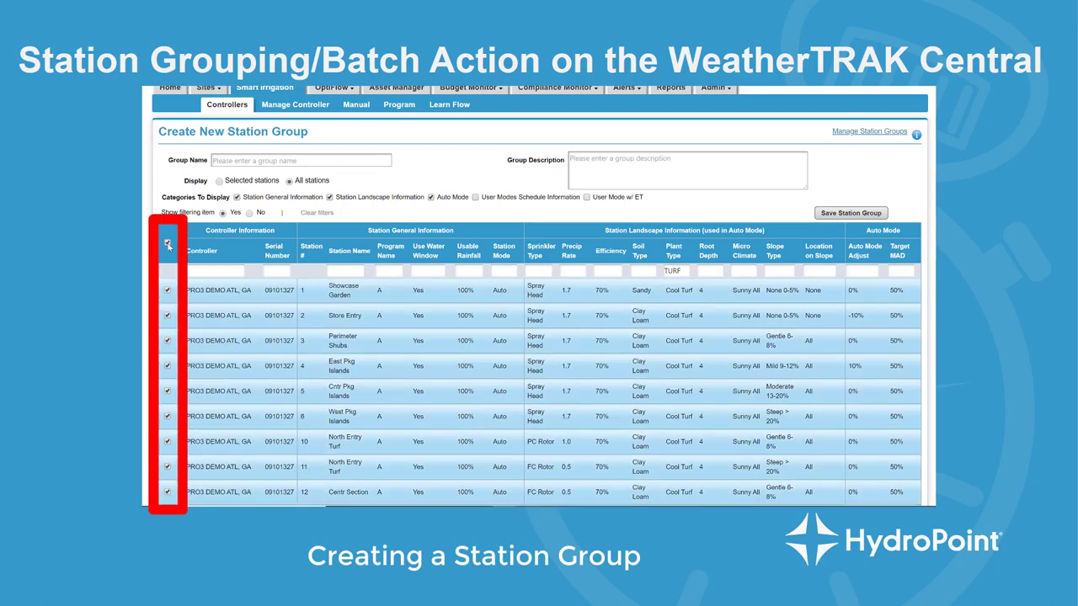
{"action": "left_click", "coordinate": [167, 316]}
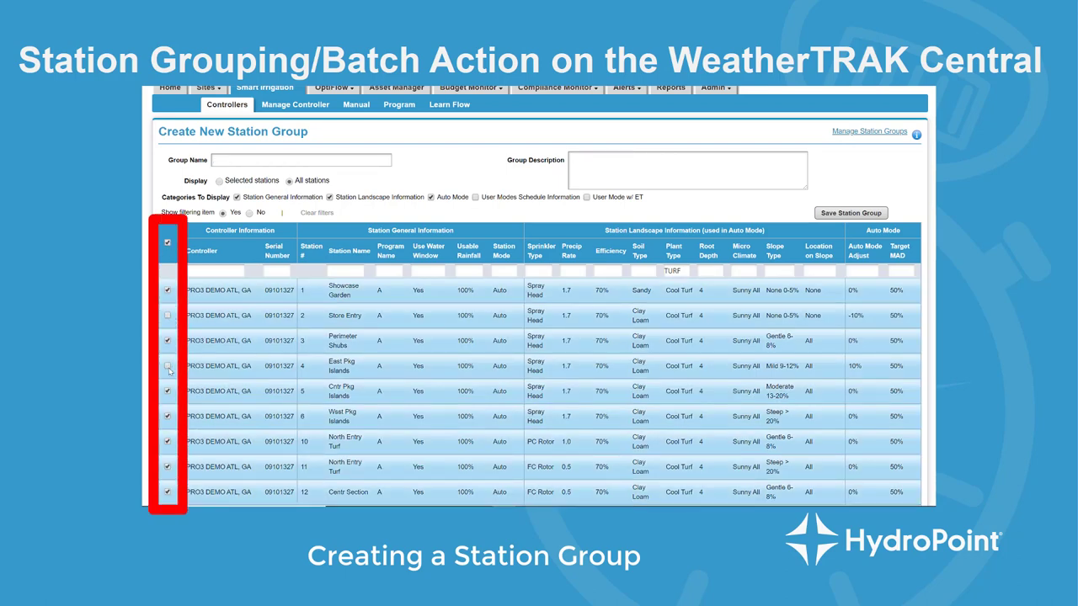
{"action": "left_click", "coordinate": [168, 315]}
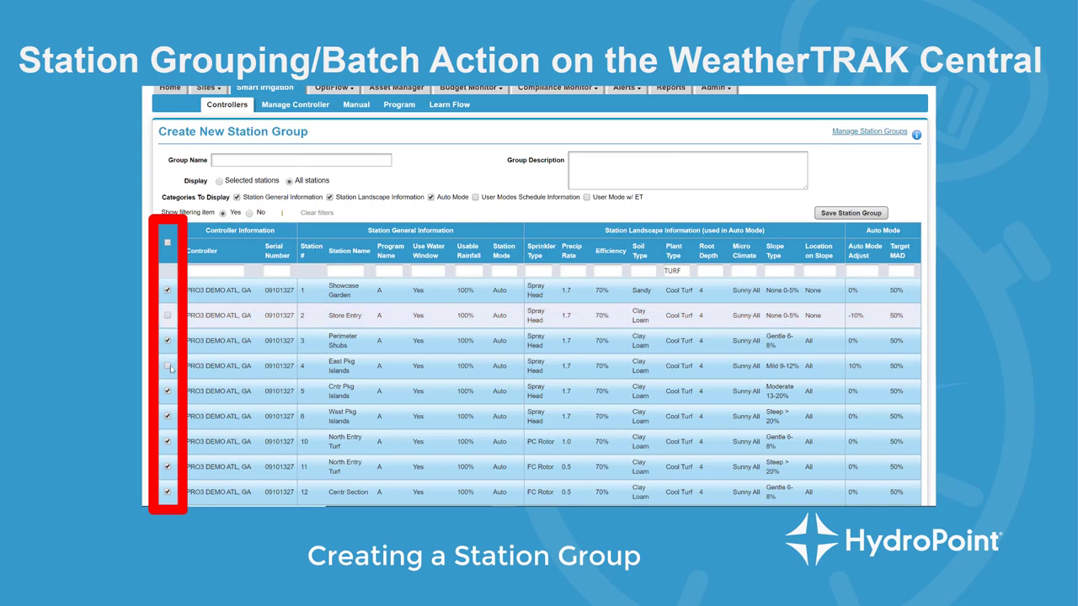
{"action": "left_click", "coordinate": [169, 366]}
{"action": "left_click", "coordinate": [167, 316]}
{"action": "left_click", "coordinate": [232, 163]}
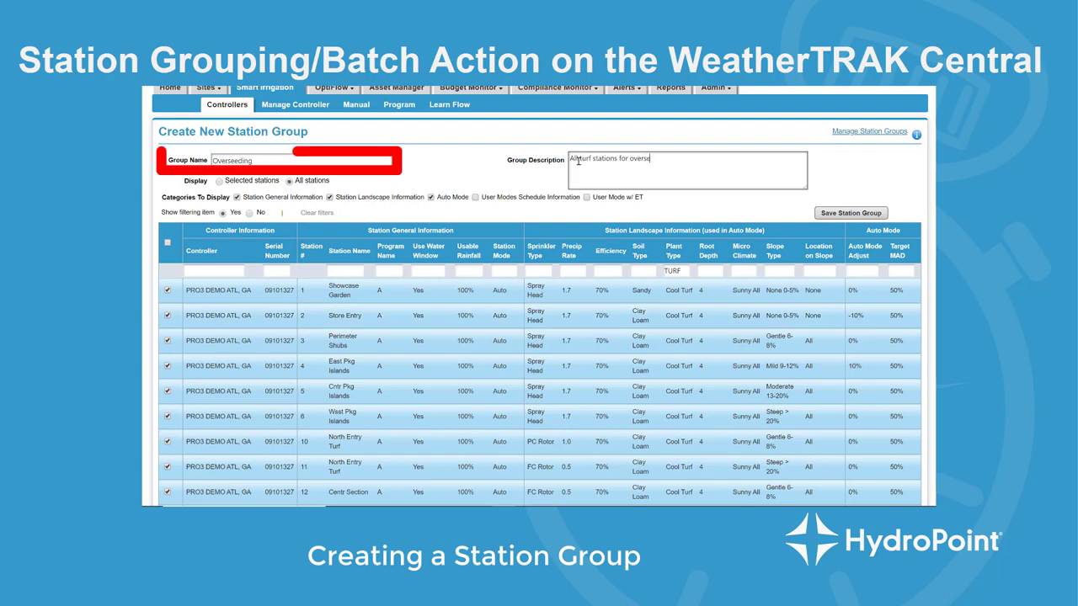
Name the group 'Overseeding', describe it 'All turf stations for over-seeding', and save it
{"action": "type", "text": "eding"}
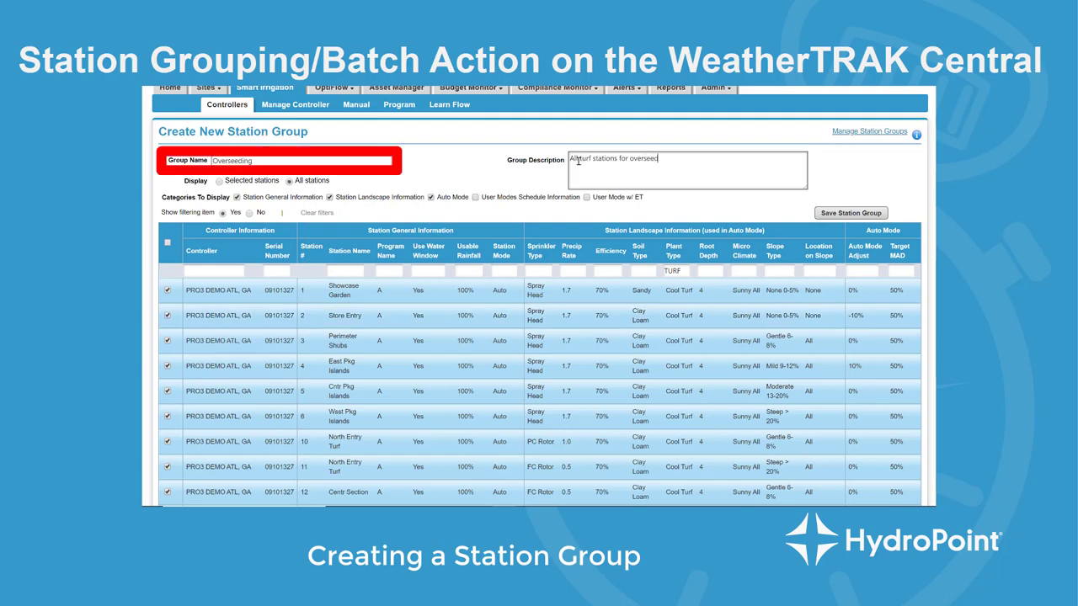
{"action": "double_click", "coordinate": [649, 158]}
{"action": "type", "text": "over-seeding"}
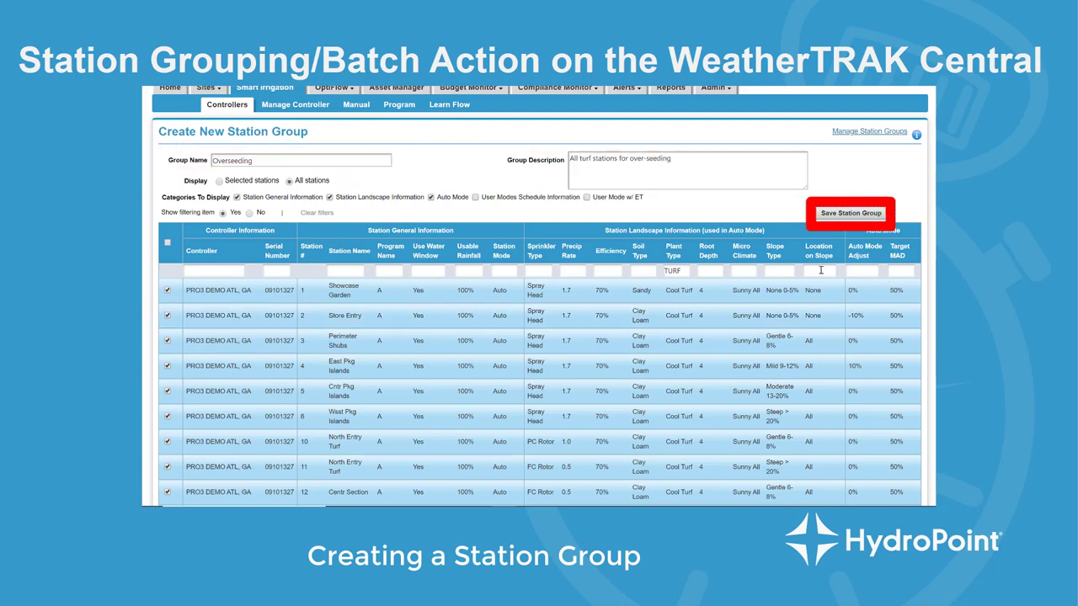
{"action": "left_click", "coordinate": [850, 213]}
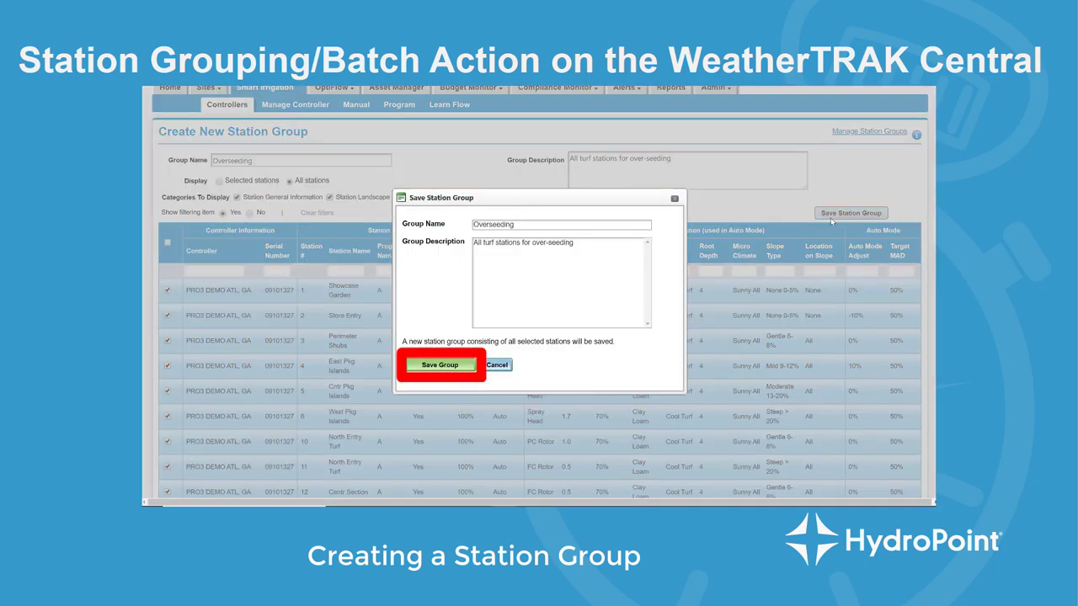
{"action": "left_click", "coordinate": [448, 368]}
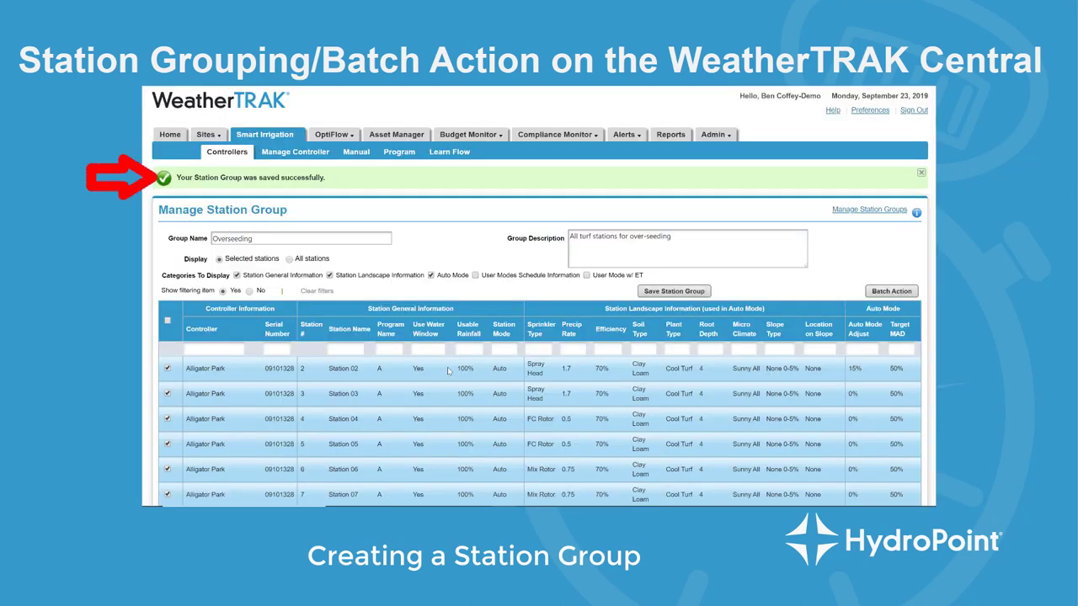